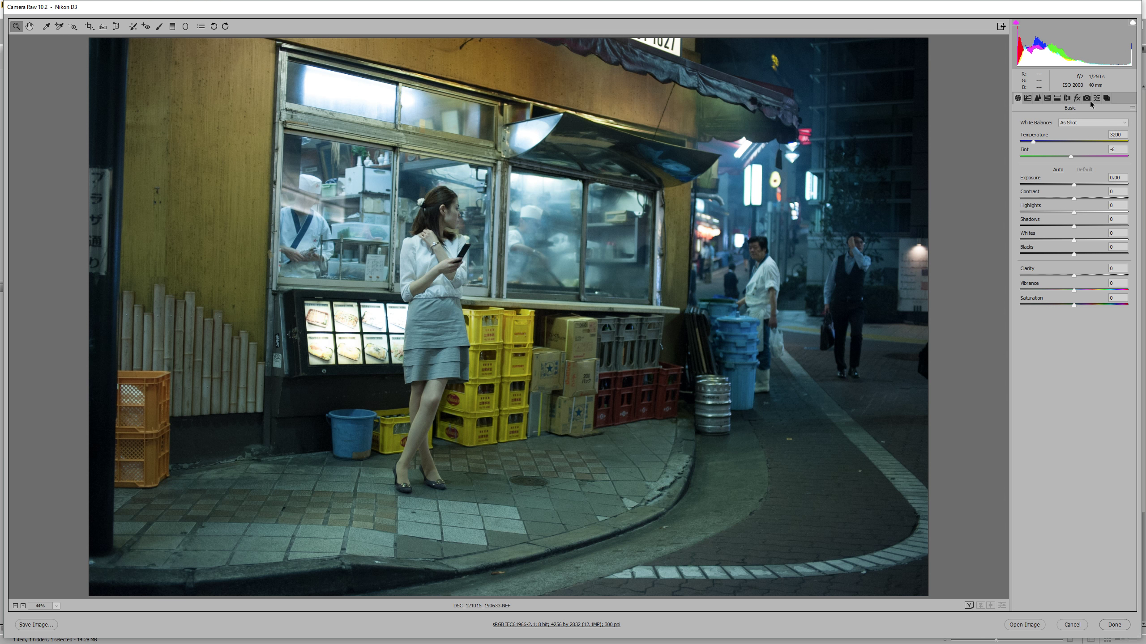
Step: Look through the tone curve, detail, HSL, split toning, lens correction, effects and camera calibration settings, returning to the basic adjustments
left_click(1029, 98)
left_click(1038, 98)
left_click(1047, 98)
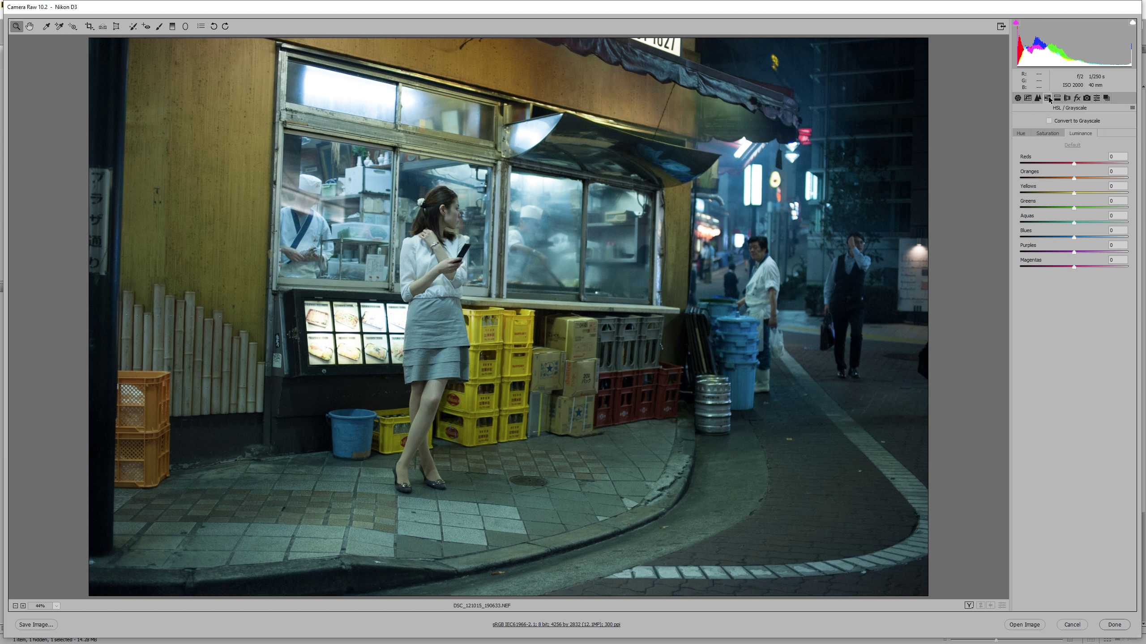
left_click(1057, 98)
left_click(1067, 98)
left_click(1077, 98)
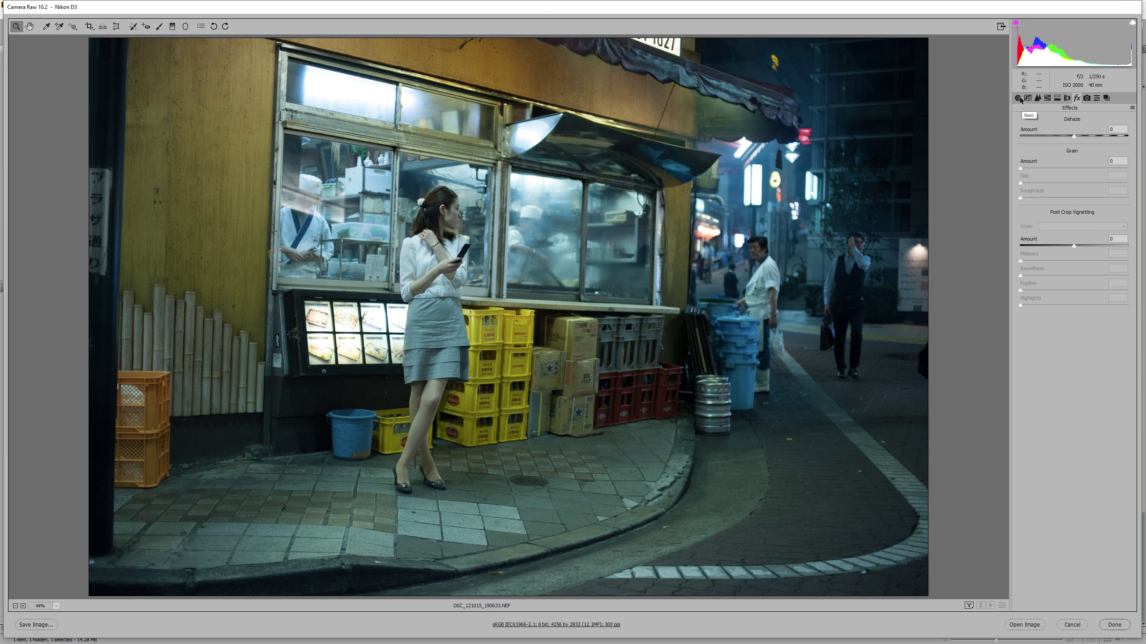
left_click(1018, 99)
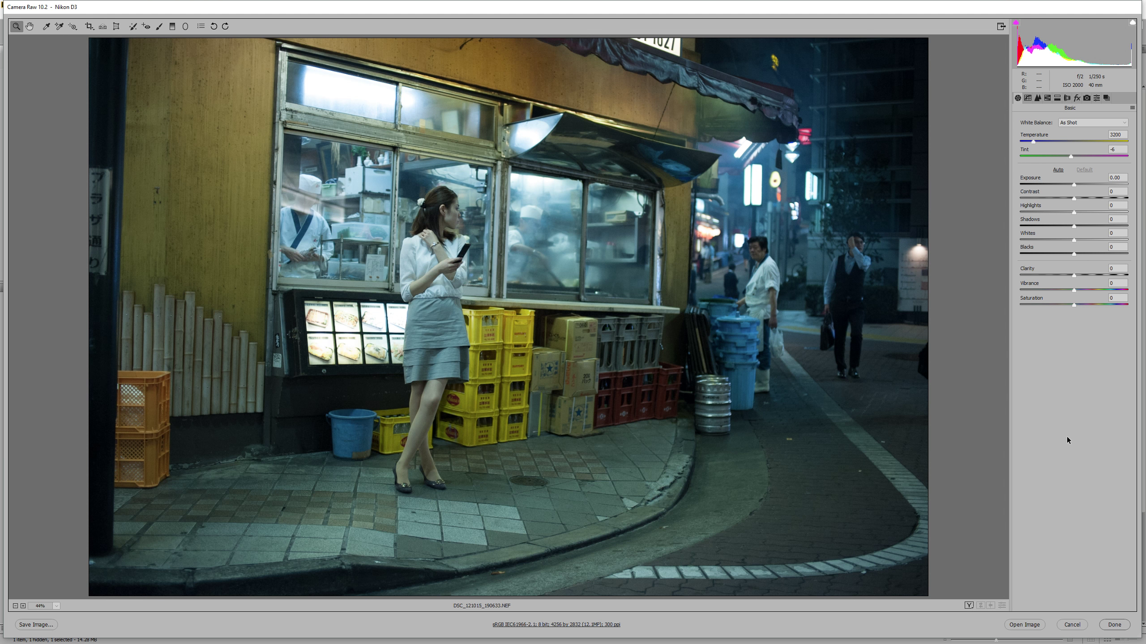
key("ctrl+alt+2")
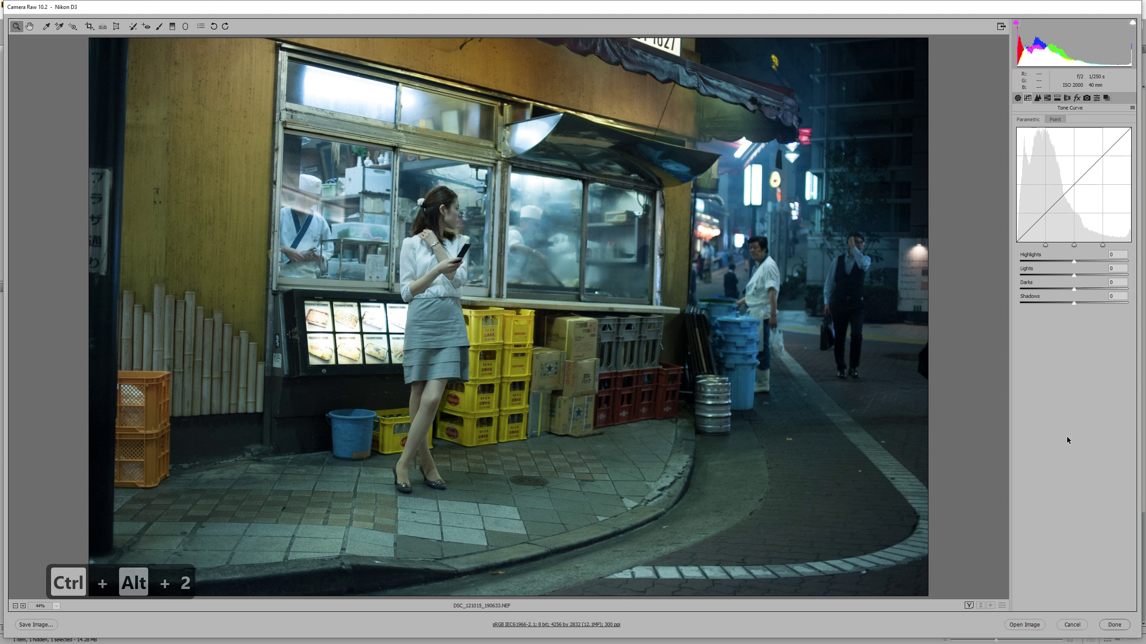
key("ctrl+alt+3")
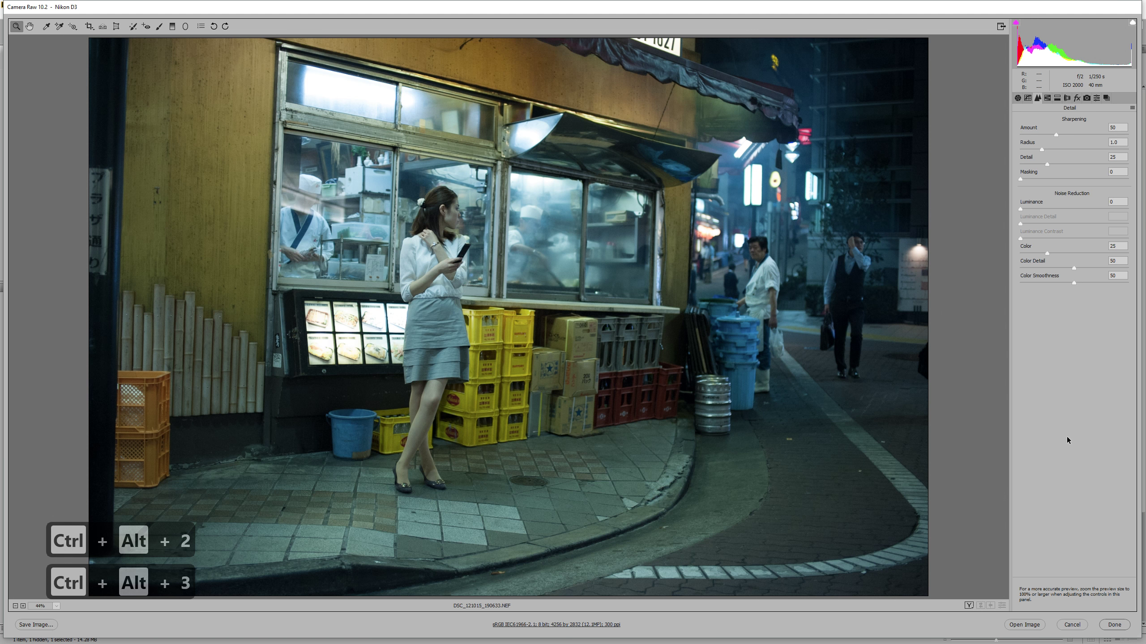
key("ctrl+alt+6")
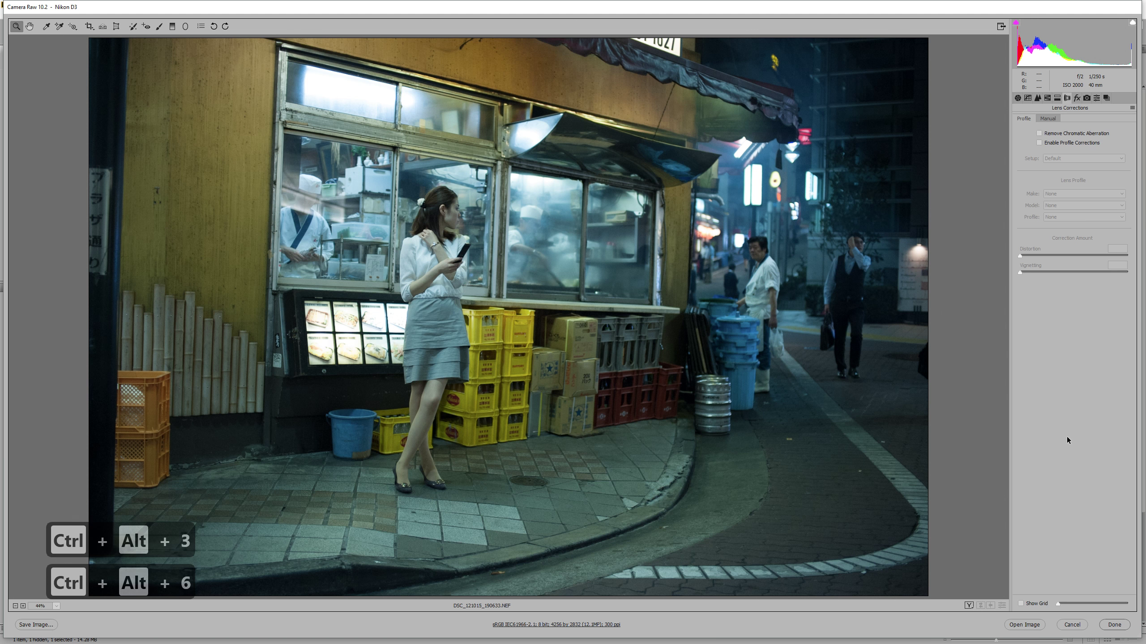
key("ctrl+alt+8")
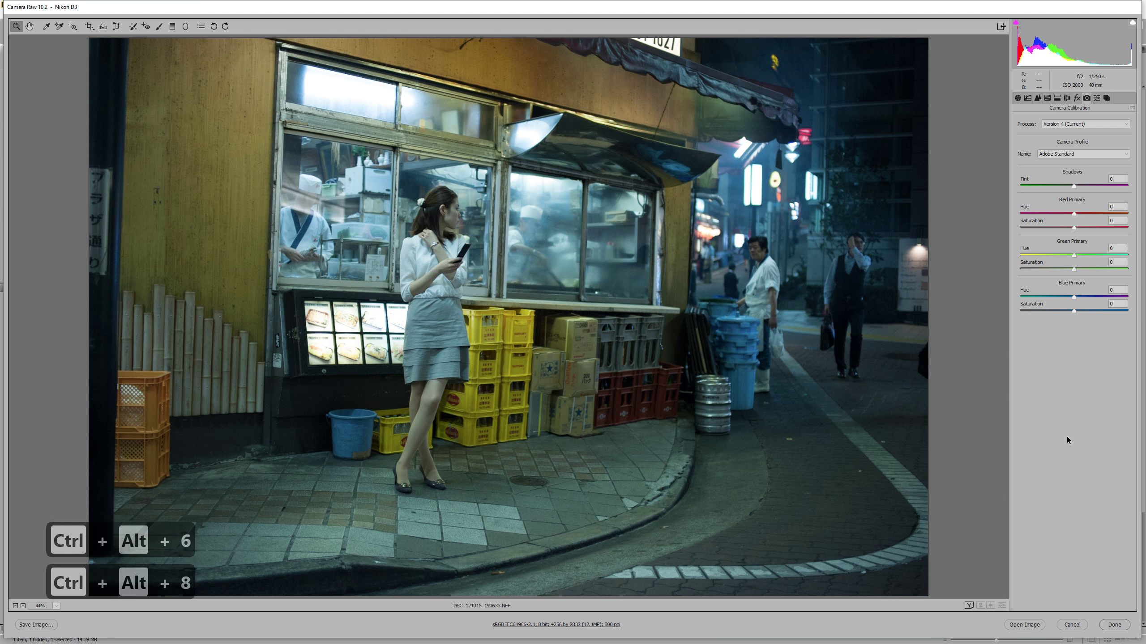
key("ctrl+alt+1")
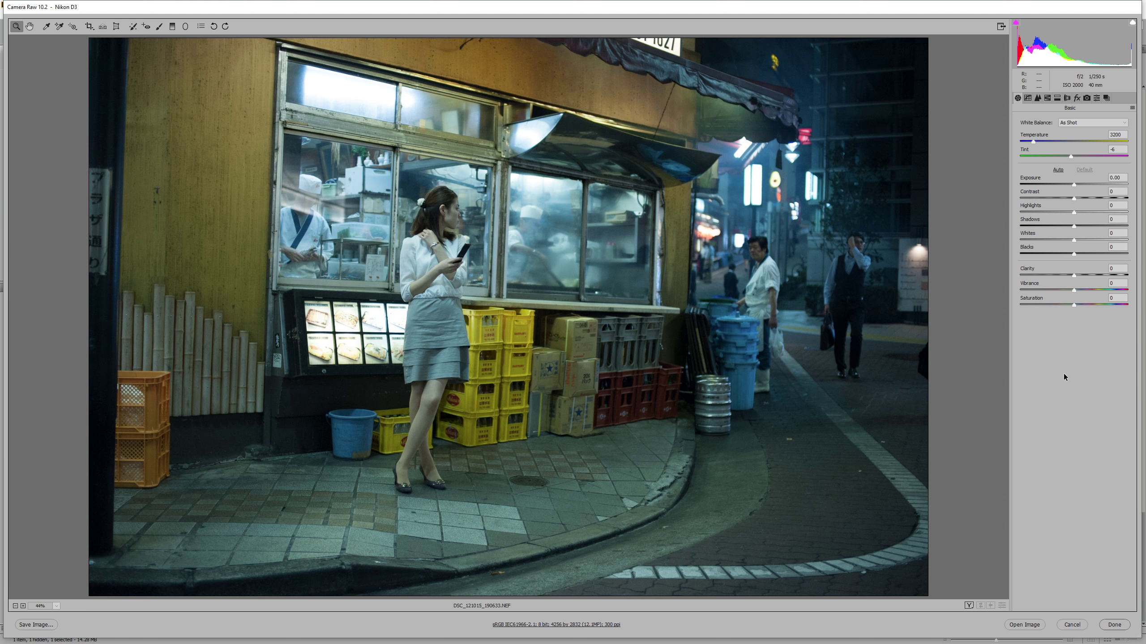
key("Tab")
key("Tab")
key("Tab")
key("Tab")
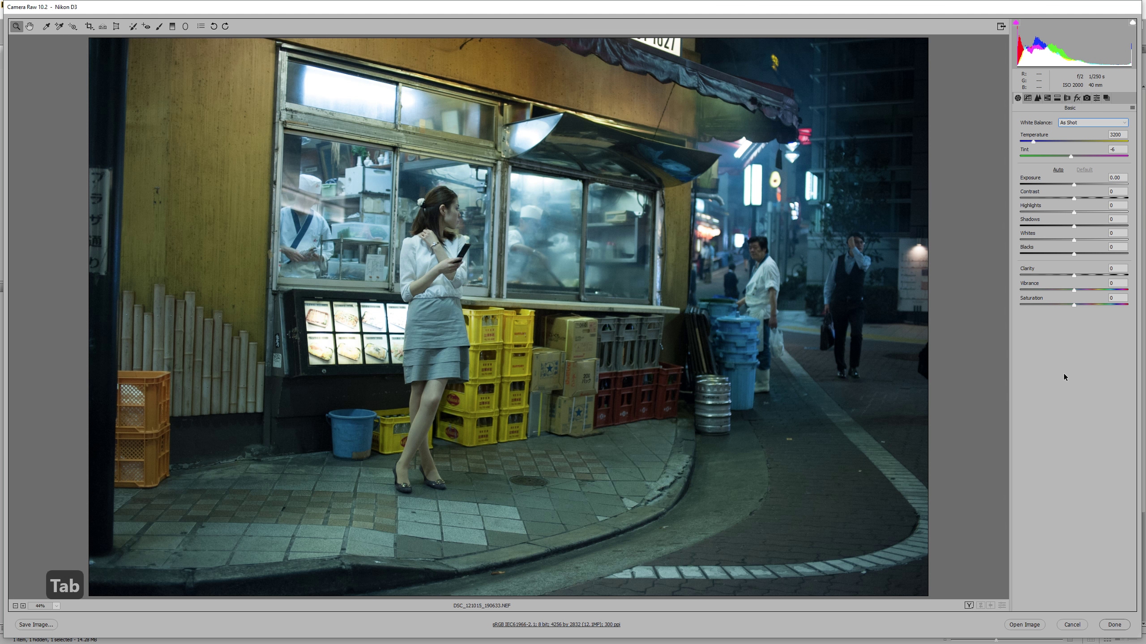
key("Tab")
key("Tab")
key("Tab")
key("Tab")
key("Tab")
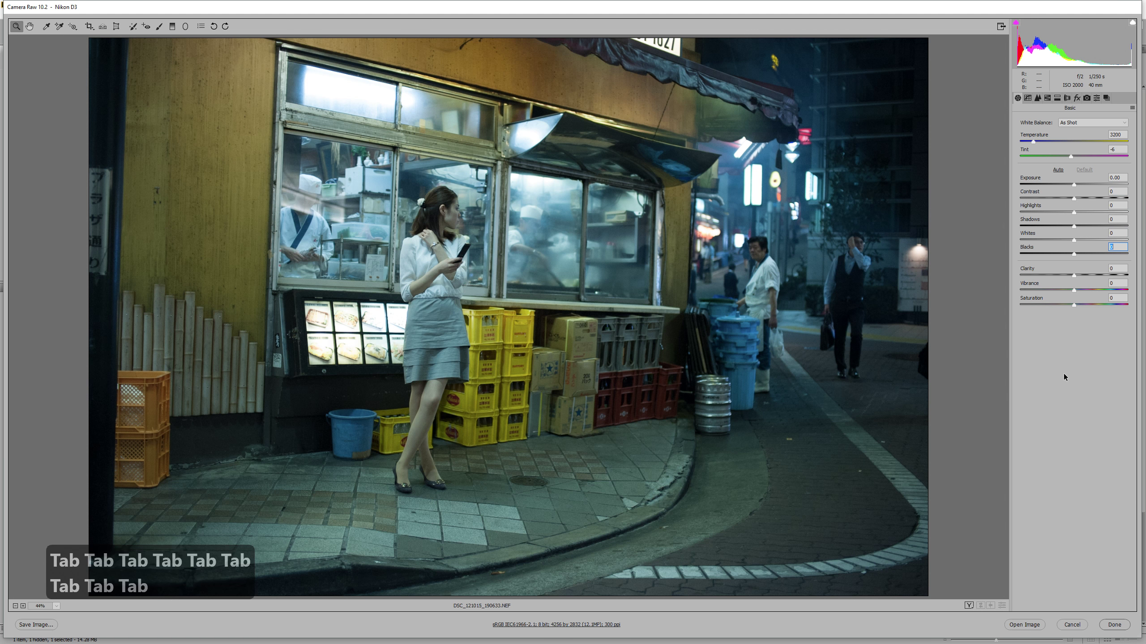
key("Tab")
key("Tab")
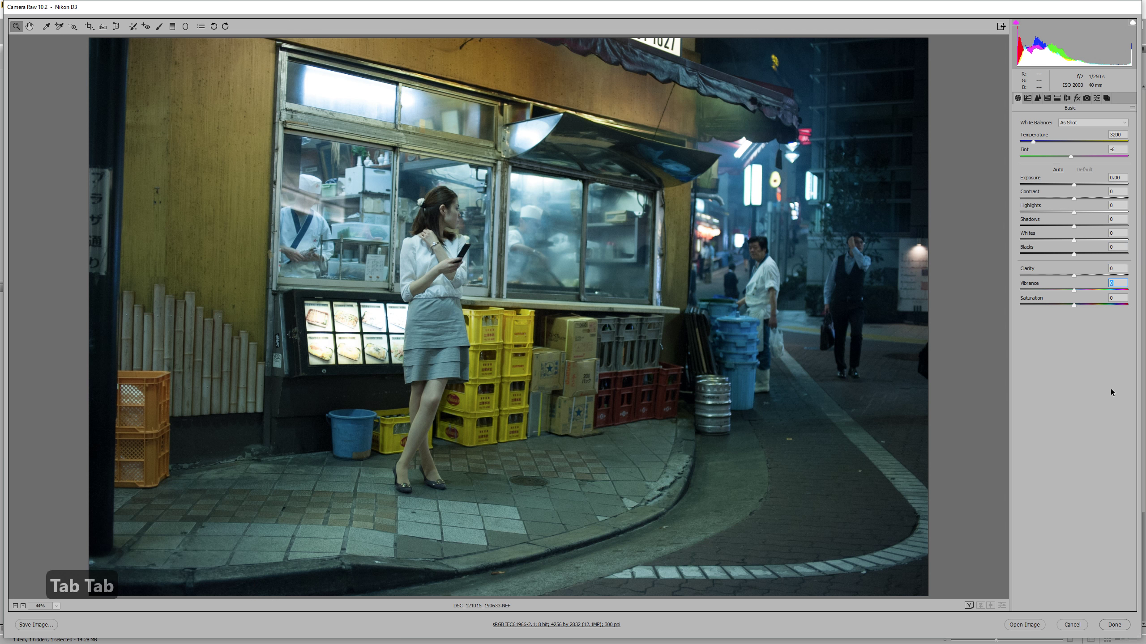
key("shift+Tab")
key("shift+Tab")
key("shift+Tab")
key("shift+Tab")
key("shift+Tab")
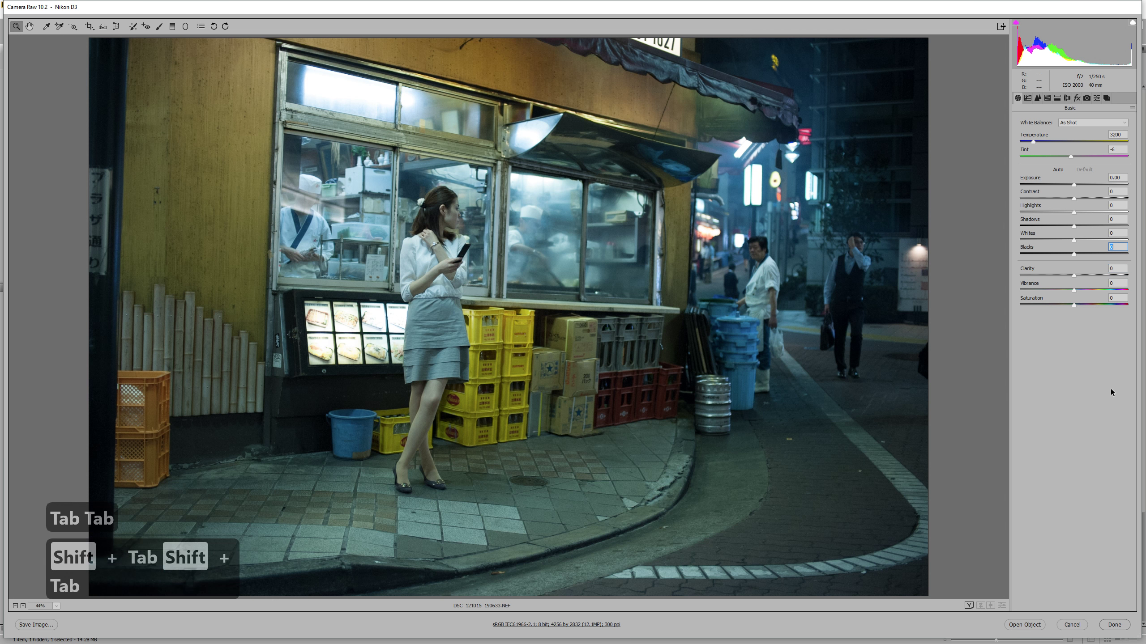
key("shift+Tab")
key("Tab")
key("Tab")
key("Tab")
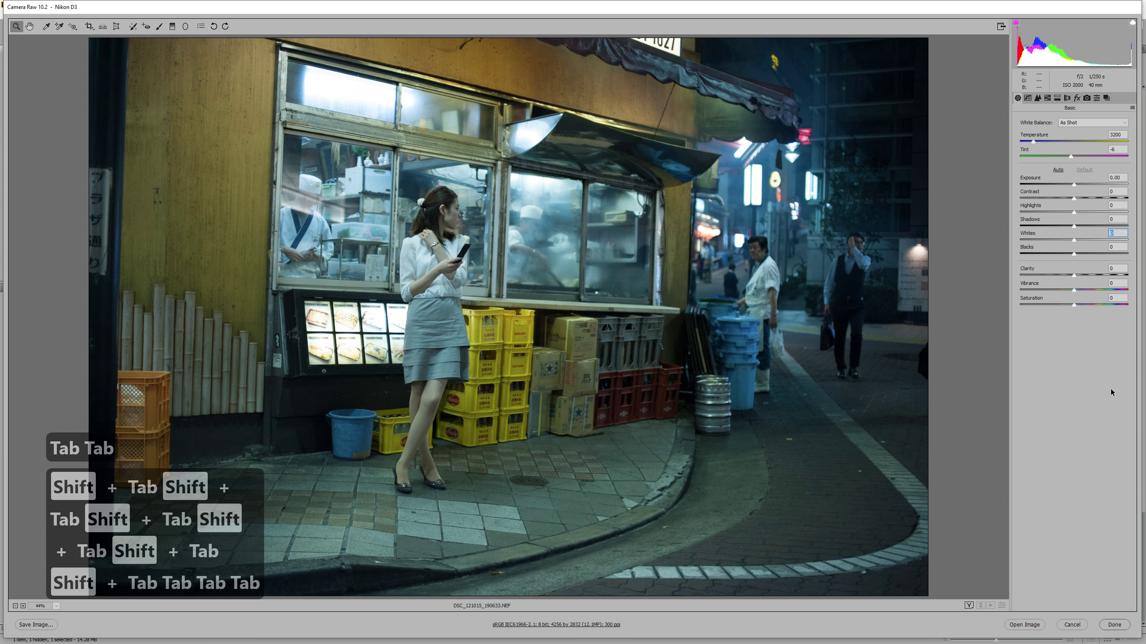
Step: Set Contrast to +30 and compare the photo with and without the change, keeping it applied
key("shift+Tab")
key("shift+Tab")
key("shift+Tab")
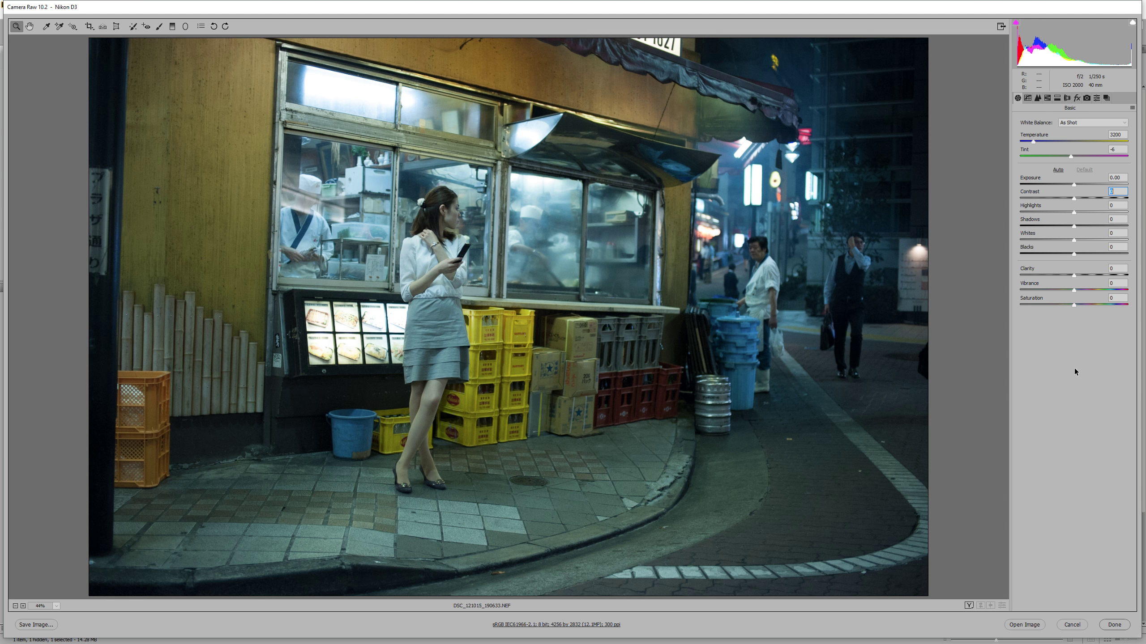
type("30")
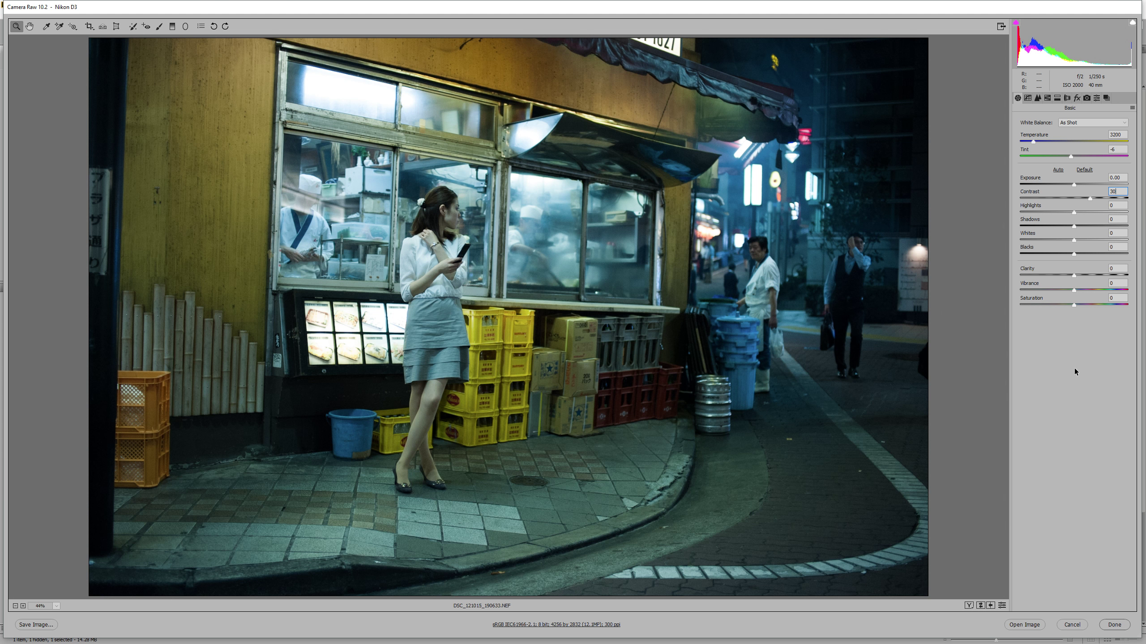
key("ctrl+z")
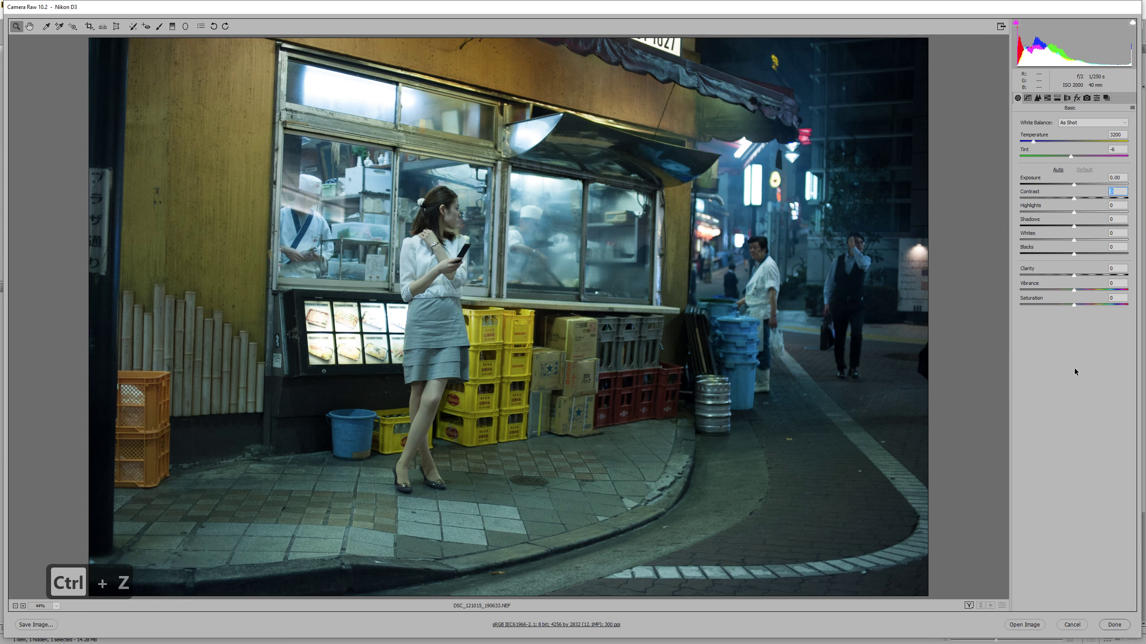
key("ctrl+z")
key("ctrl+z")
key("ctrl+z")
key("ctrl+z")
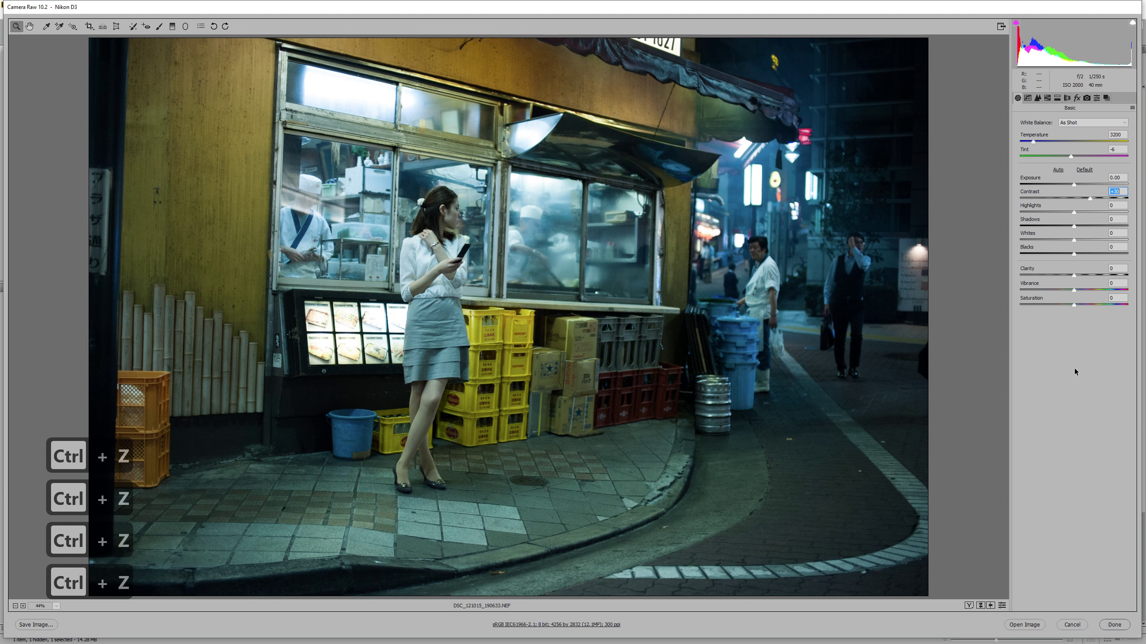
key("ctrl+z")
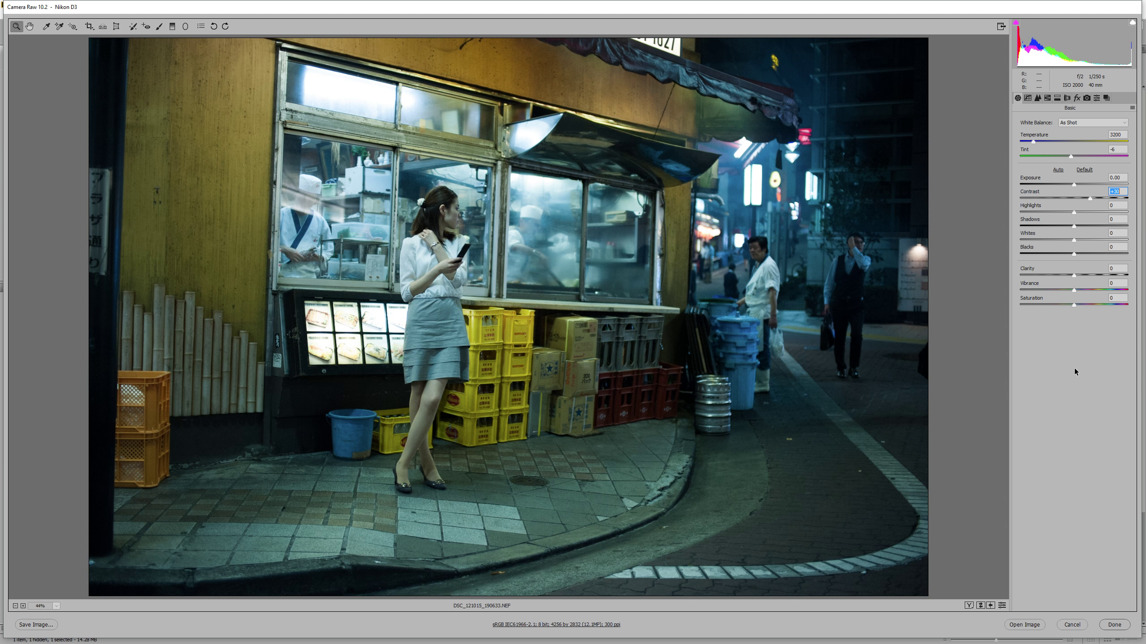
Step: Try Highlights at -40 and -80, comparing the photo with and without the adjustment
key("Tab")
type("-40")
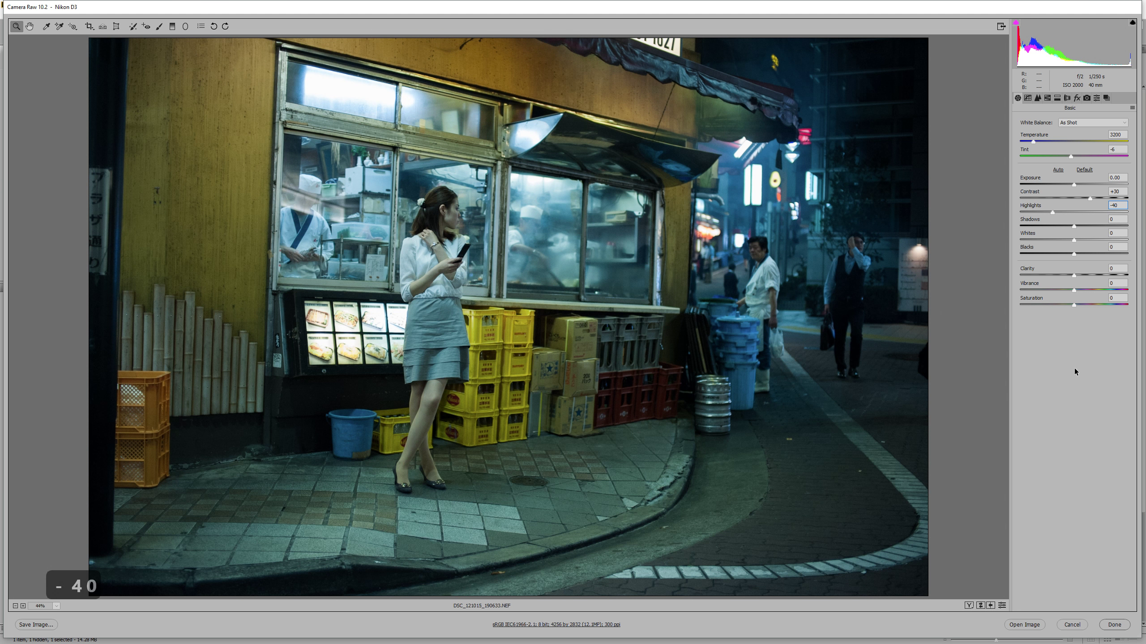
key("ctrl+z")
type("-80")
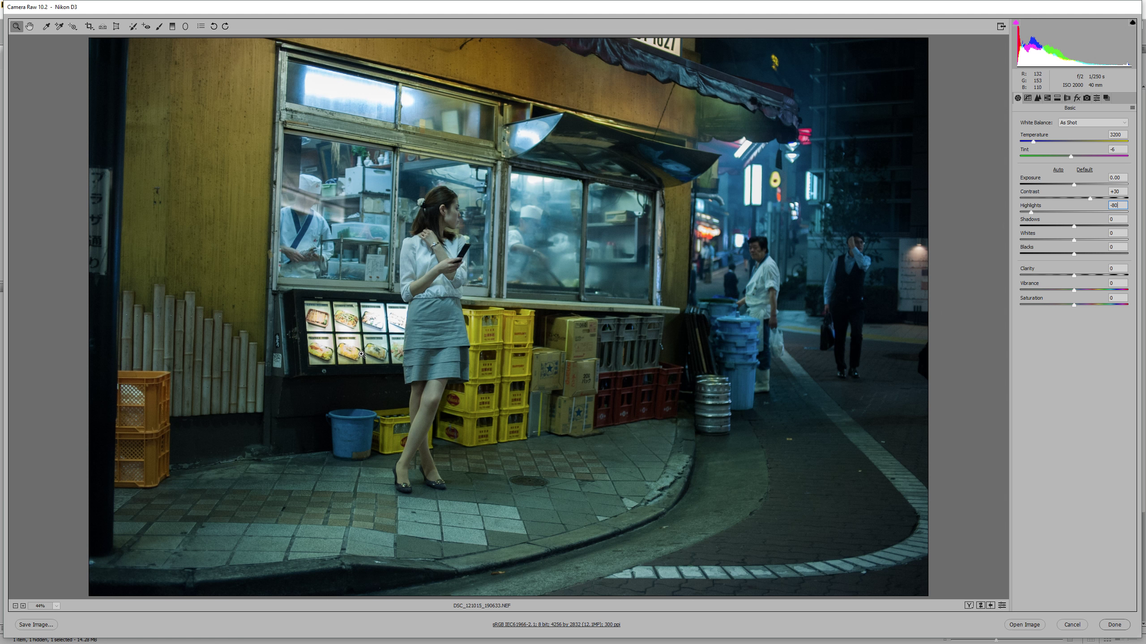
key("ctrl+z")
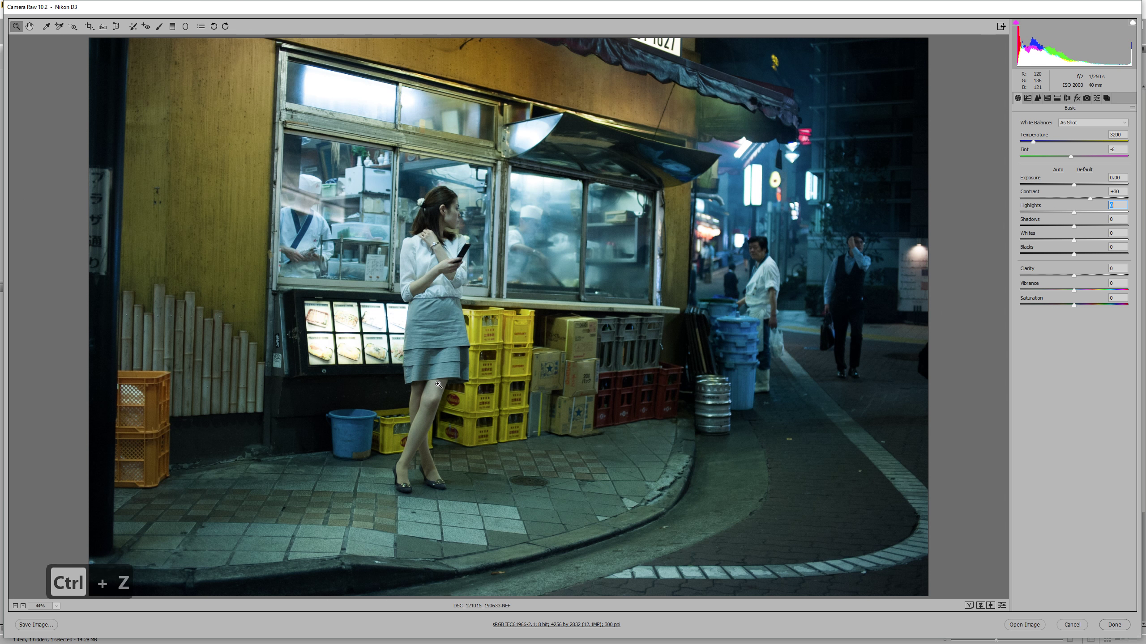
key("ctrl+z")
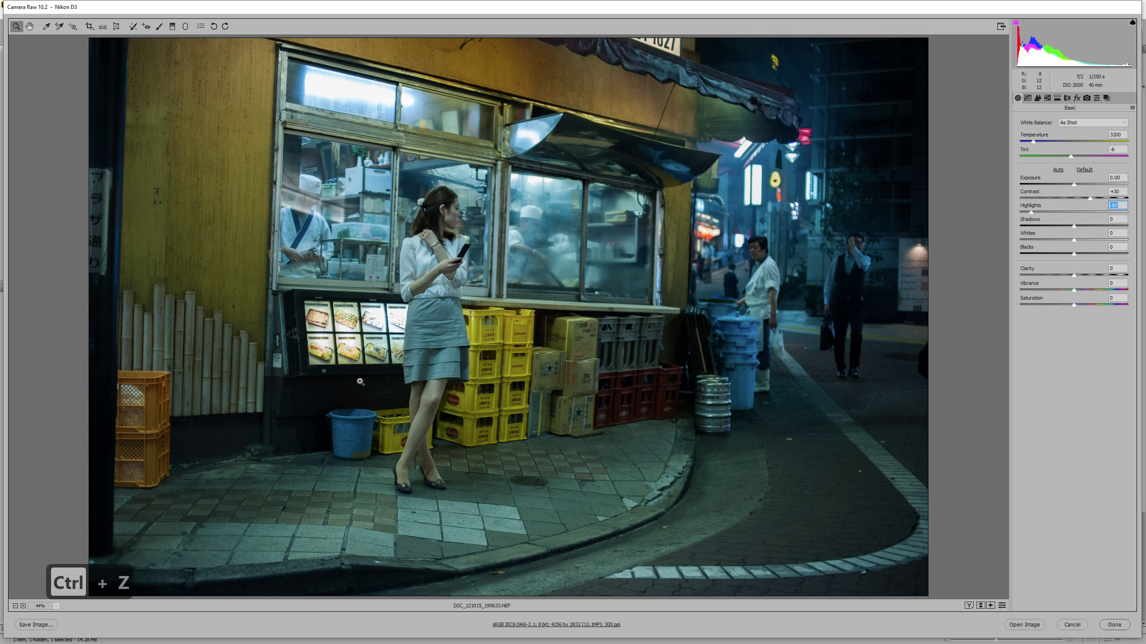
key("ctrl+z")
key("ctrl+z")
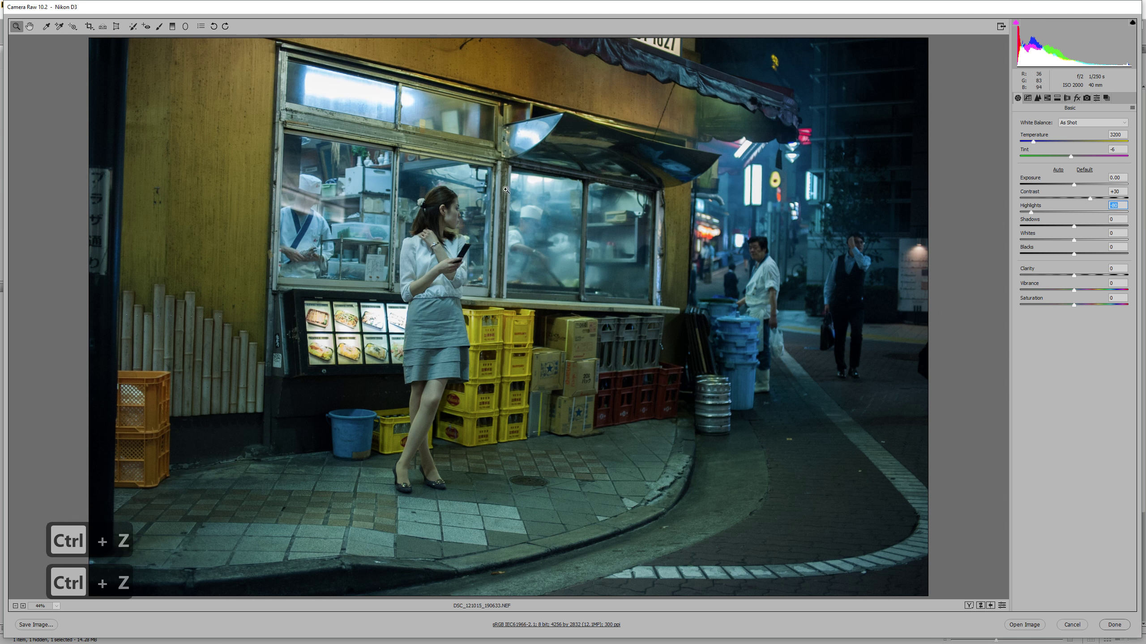
key("ctrl+z")
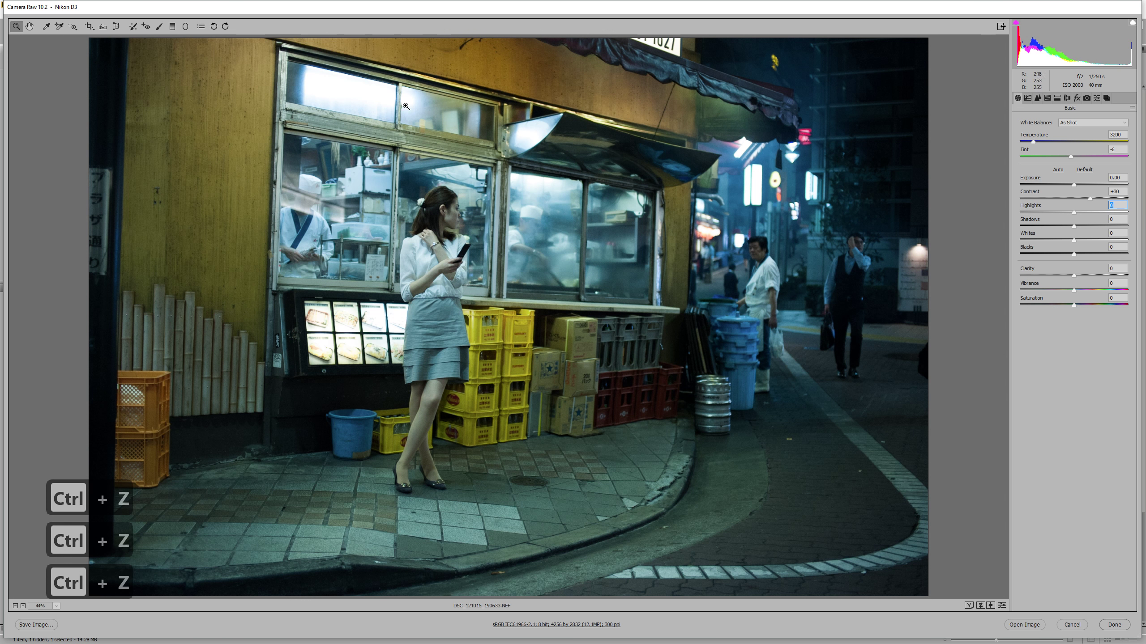
key("ctrl+shift+z")
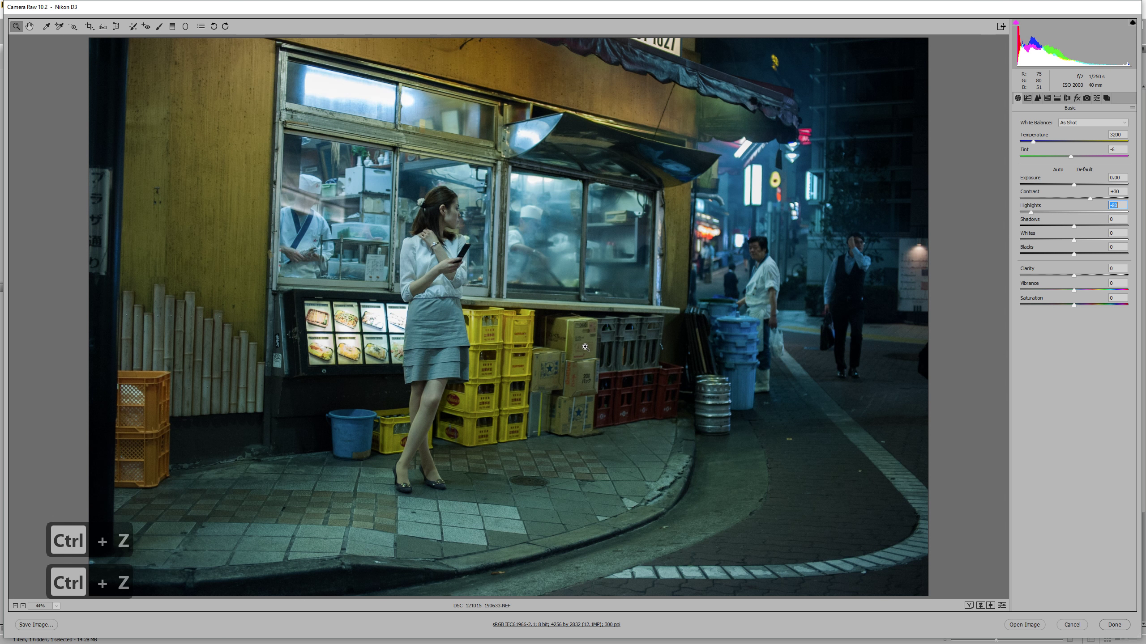
key("ctrl+z")
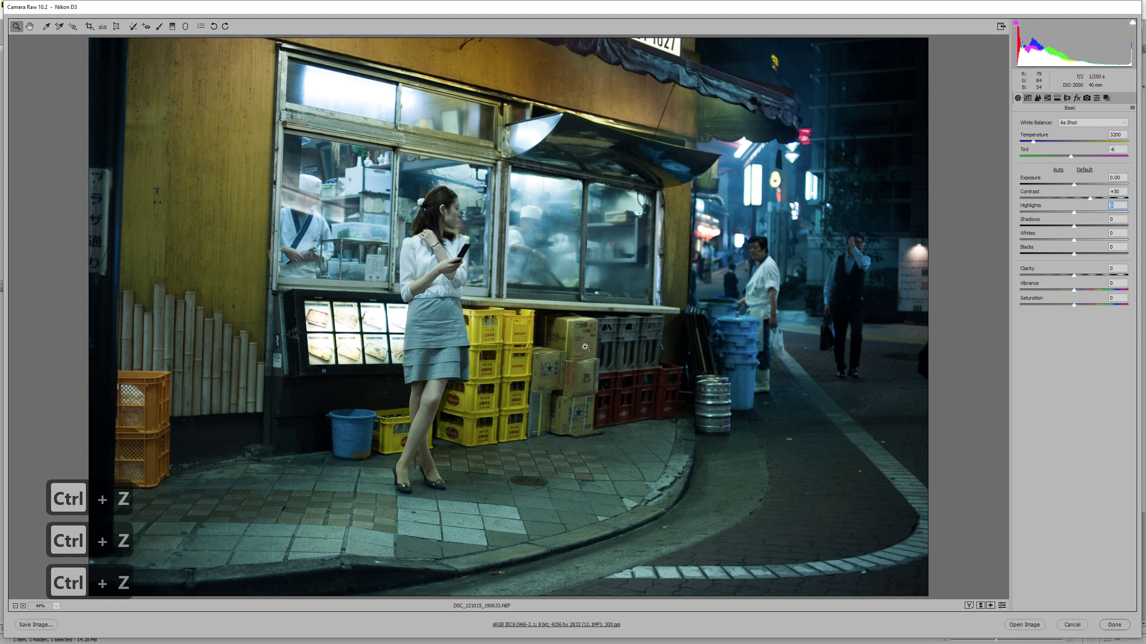
Step: Set Highlights to -40, then lower the value further to -60
type("-40")
key("shift+Tab")
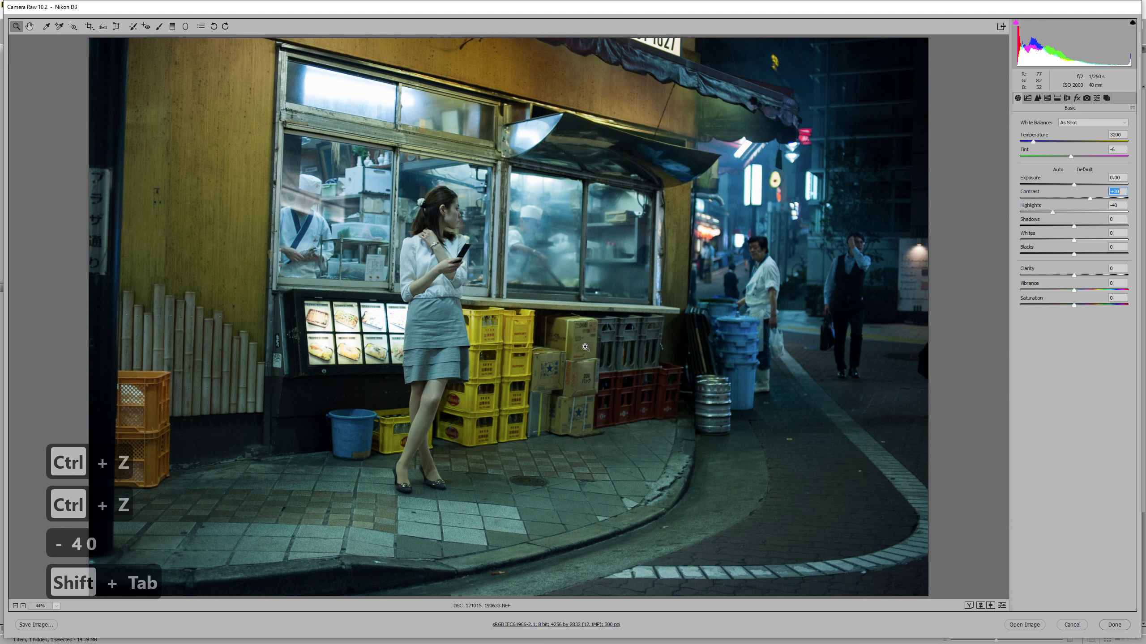
key("Tab")
type("-60")
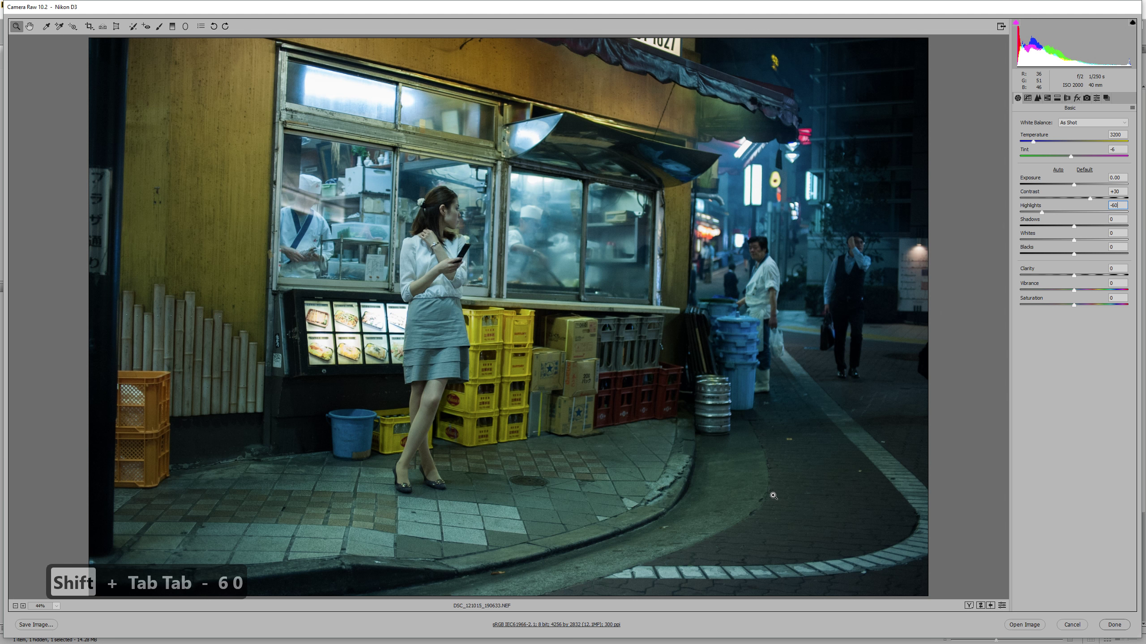
Step: Raise Shadows to +40 first, then increase the value to +60
key("Tab")
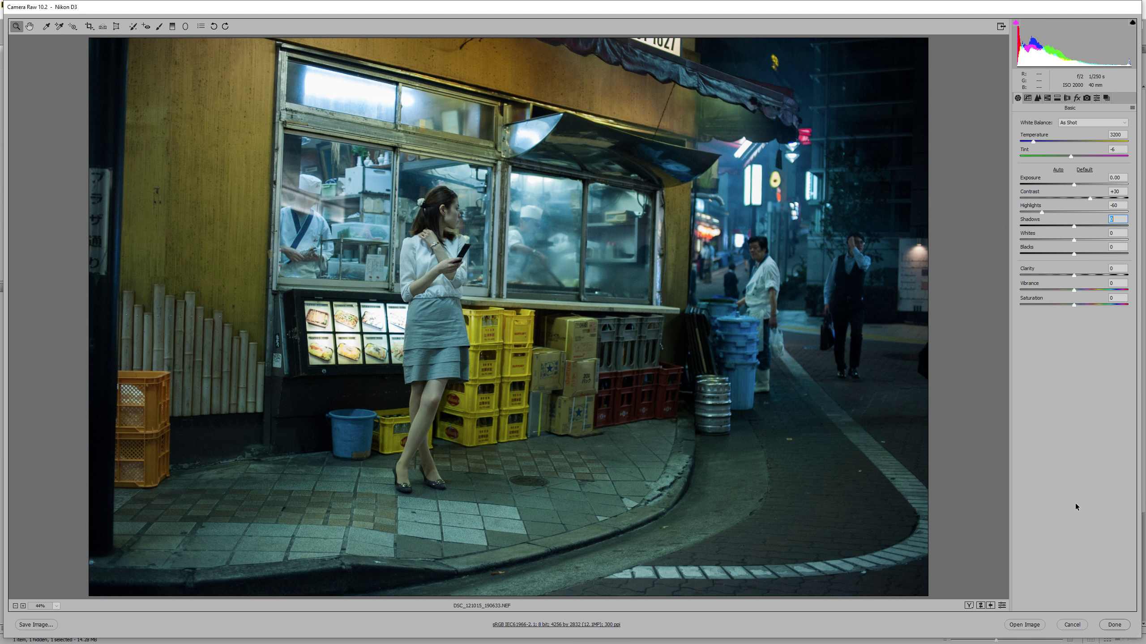
type("40")
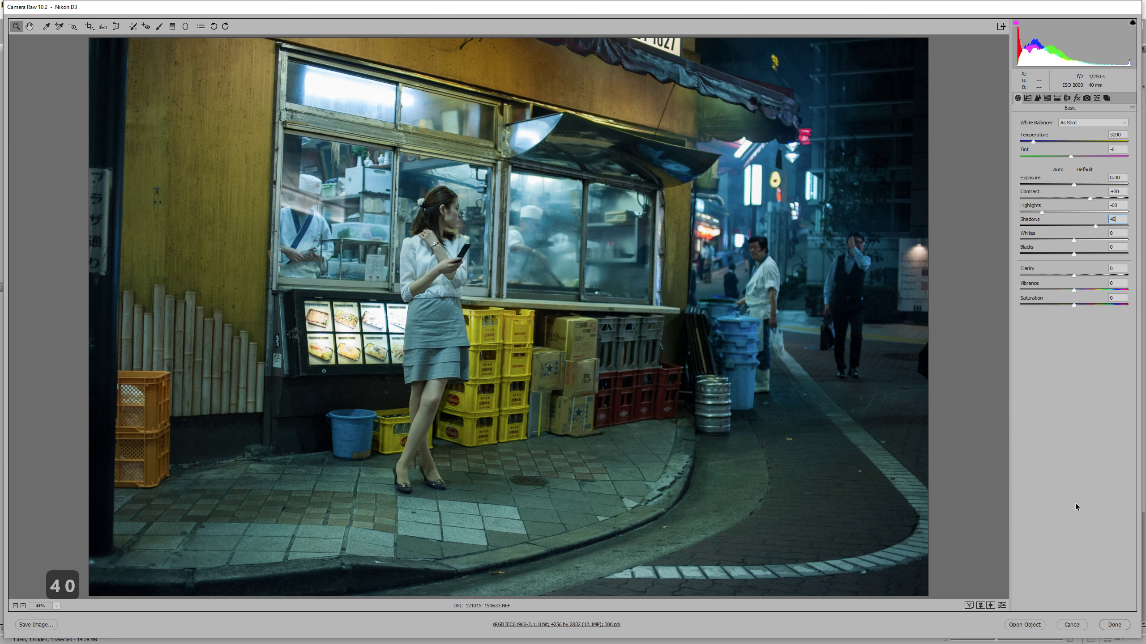
key("shift+Tab")
key("Tab")
type("60")
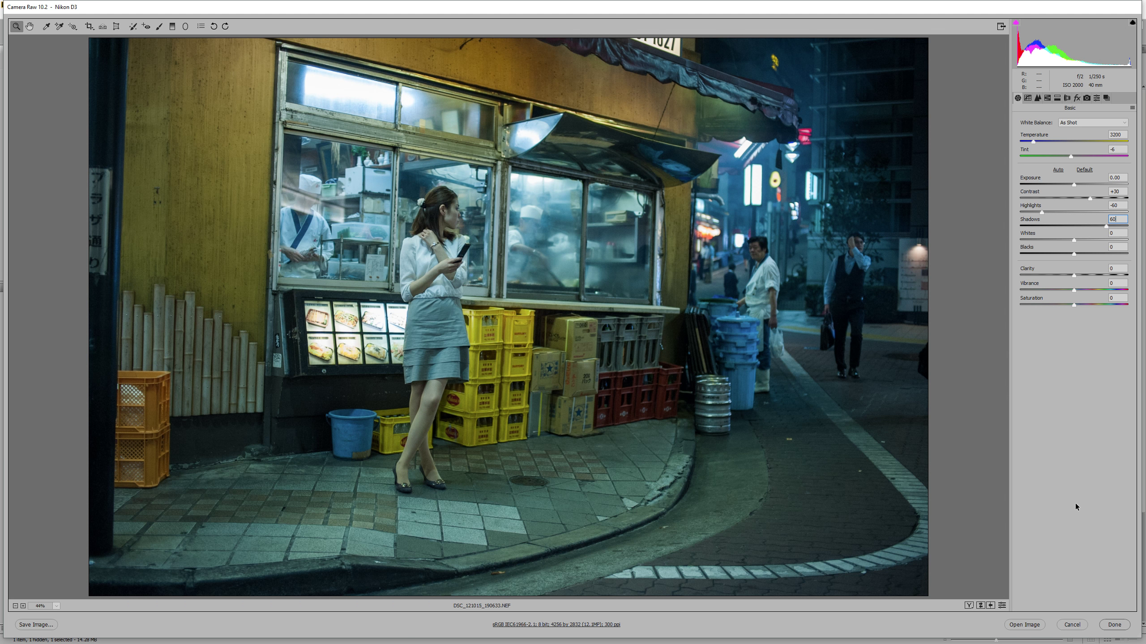
Step: Compare the adjusted photo with its default tone settings, ending with the adjustments applied
key("ctrl+shift+u")
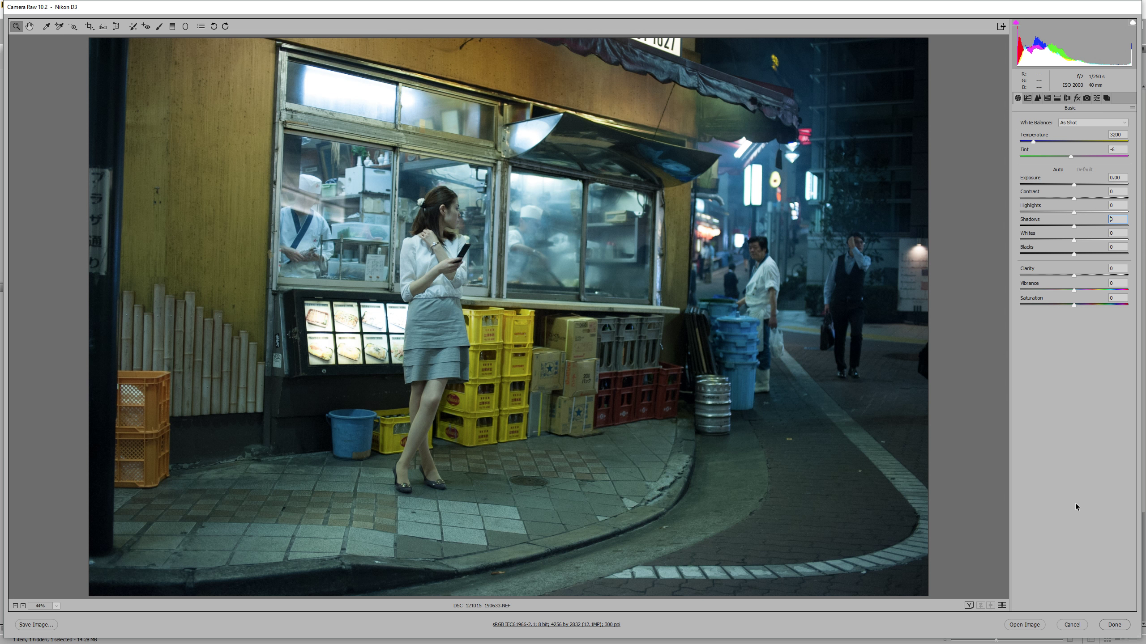
key("ctrl+z")
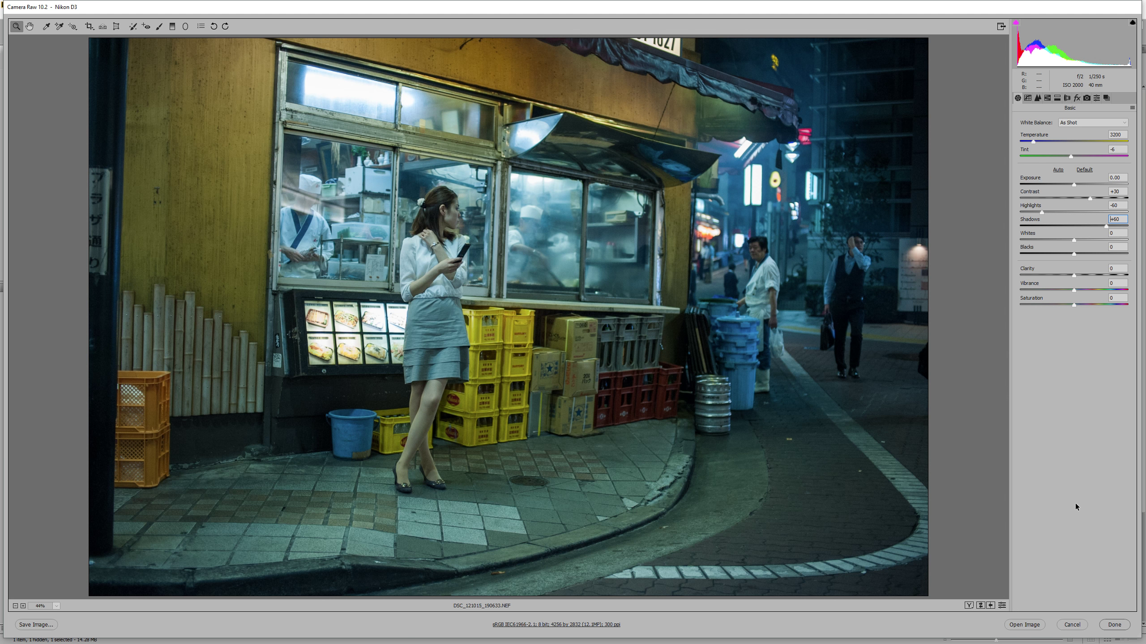
key("ctrl+shift+z")
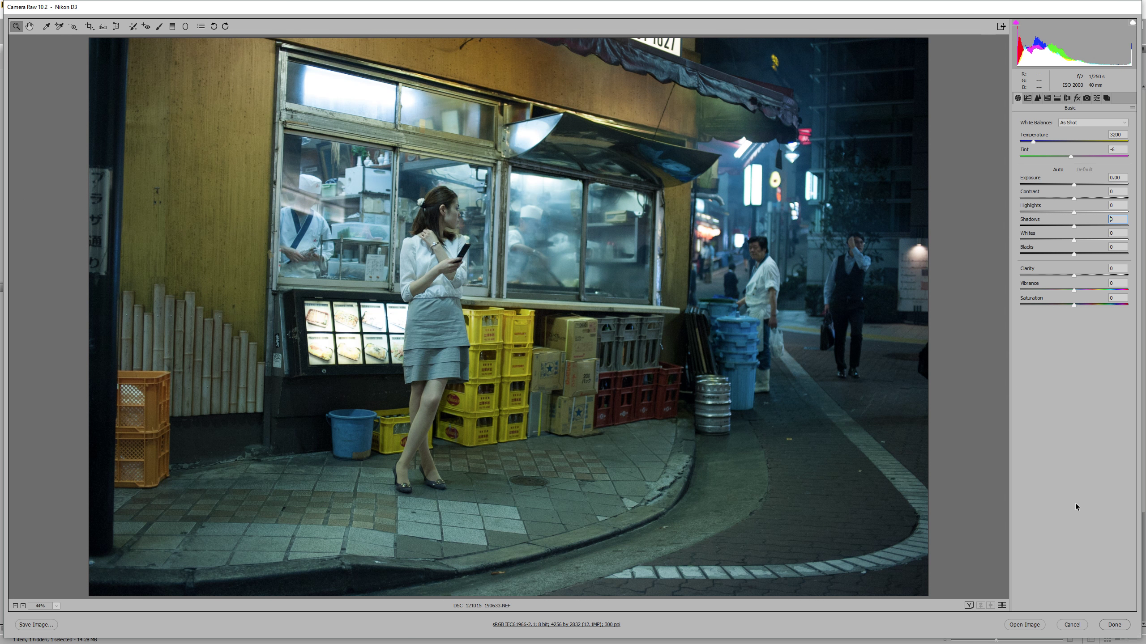
key("ctrl+z")
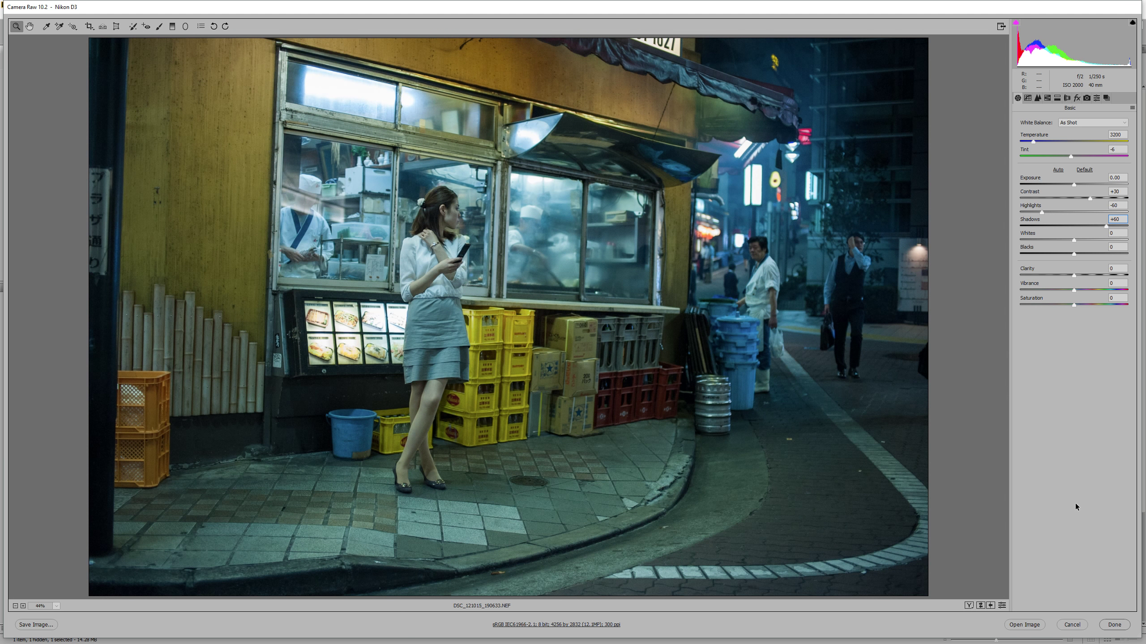
Step: Check the combined effect of Contrast, Highlights and Shadows once more by switching them off and back on
key("ctrl+z")
key("ctrl+z")
key("ctrl+z")
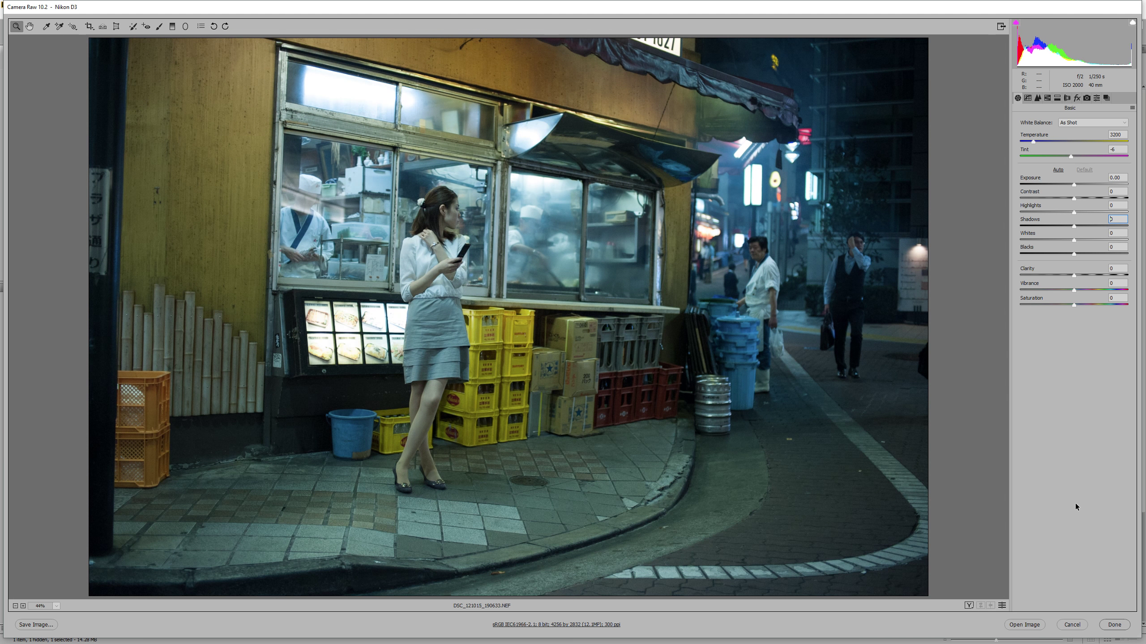
key("ctrl+z")
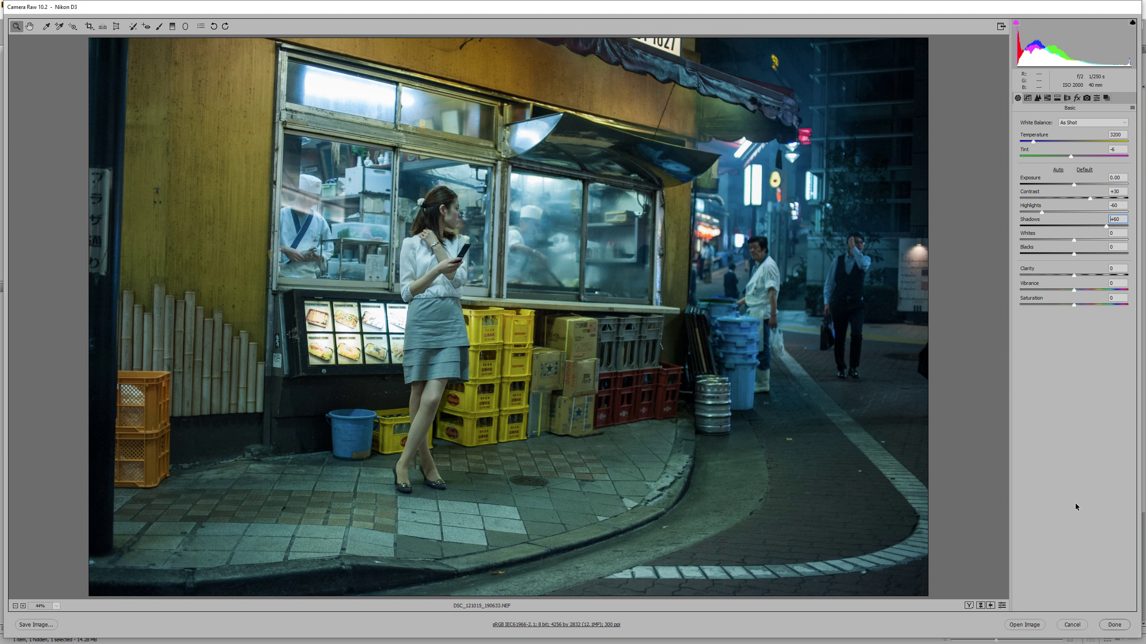
Step: Set Whites to +40 and compare the photo with and without the change, keeping it applied
key("Tab")
type("40")
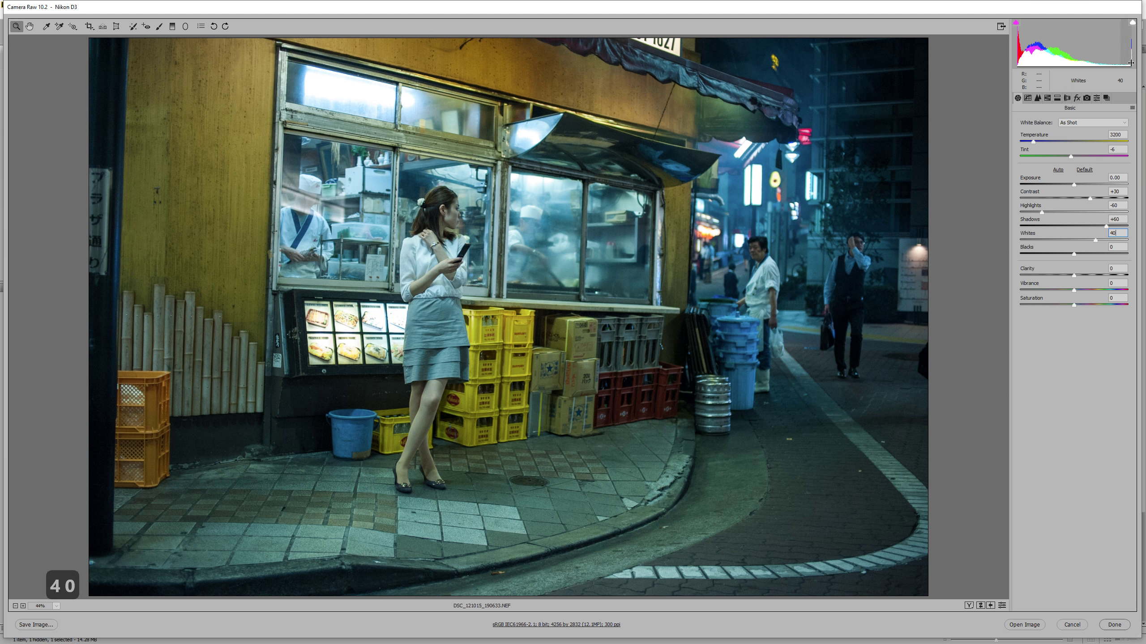
key("ctrl+z")
key("ctrl+z")
key("ctrl+z")
key("ctrl+z")
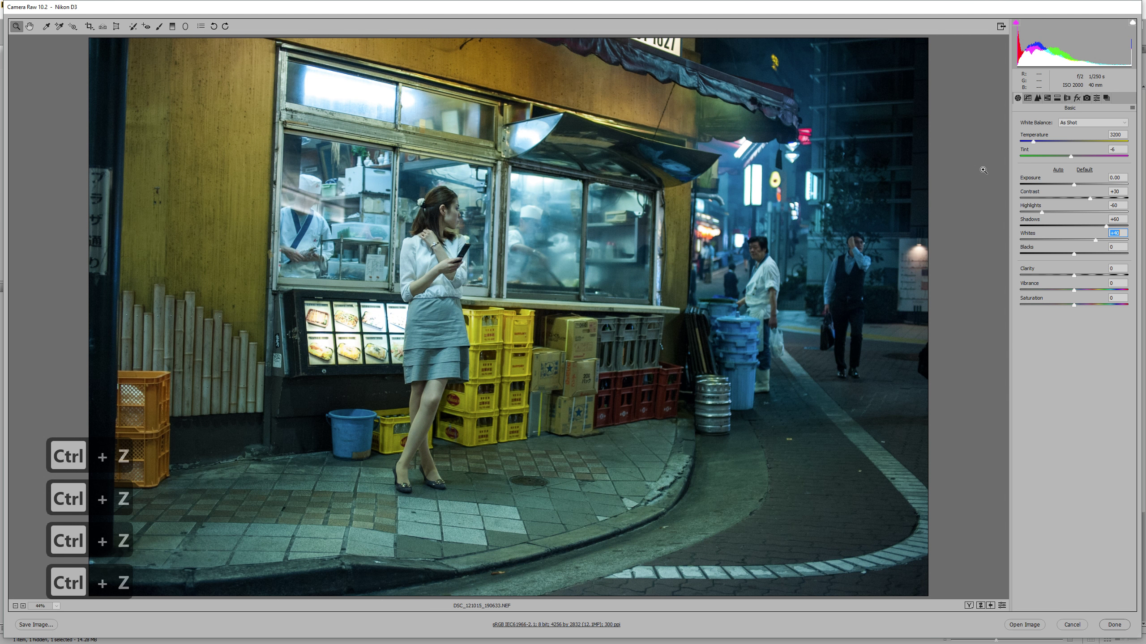
key("ctrl+z")
key("ctrl+z")
key("ctrl+z")
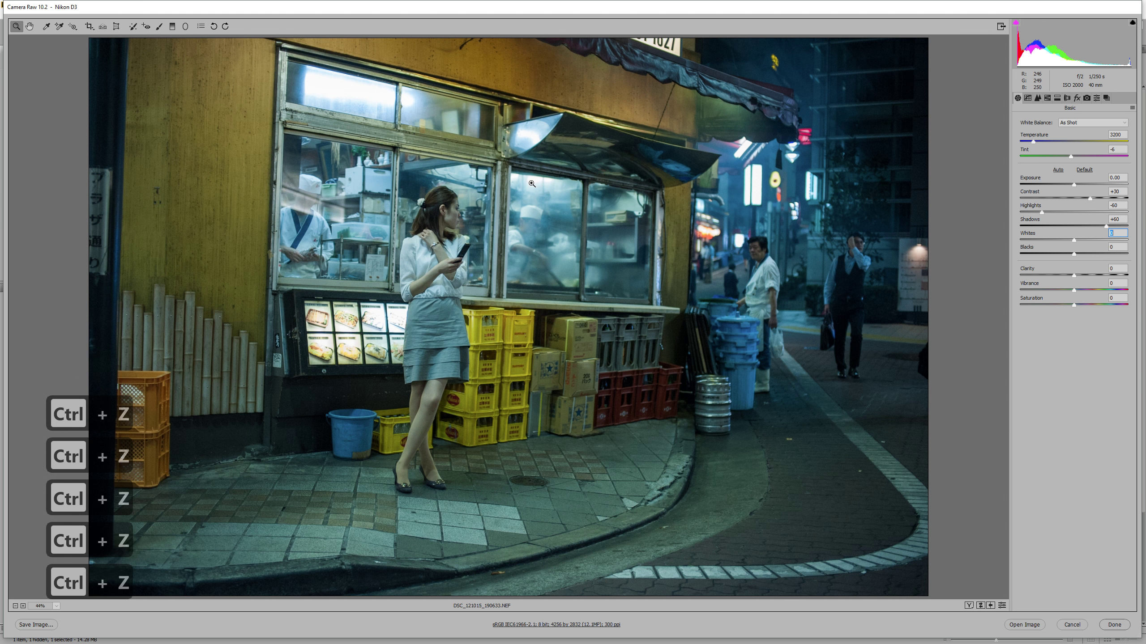
key("ctrl+z")
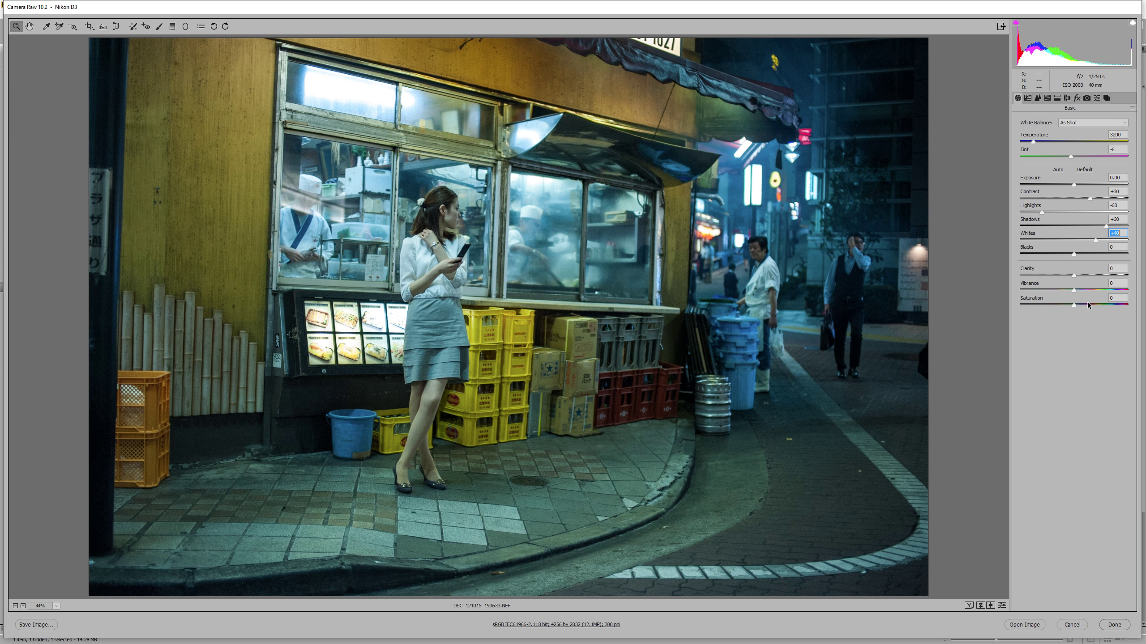
Step: Try Blacks at -40, comparing the photo with and without the adjustment
key("Tab")
type("-40")
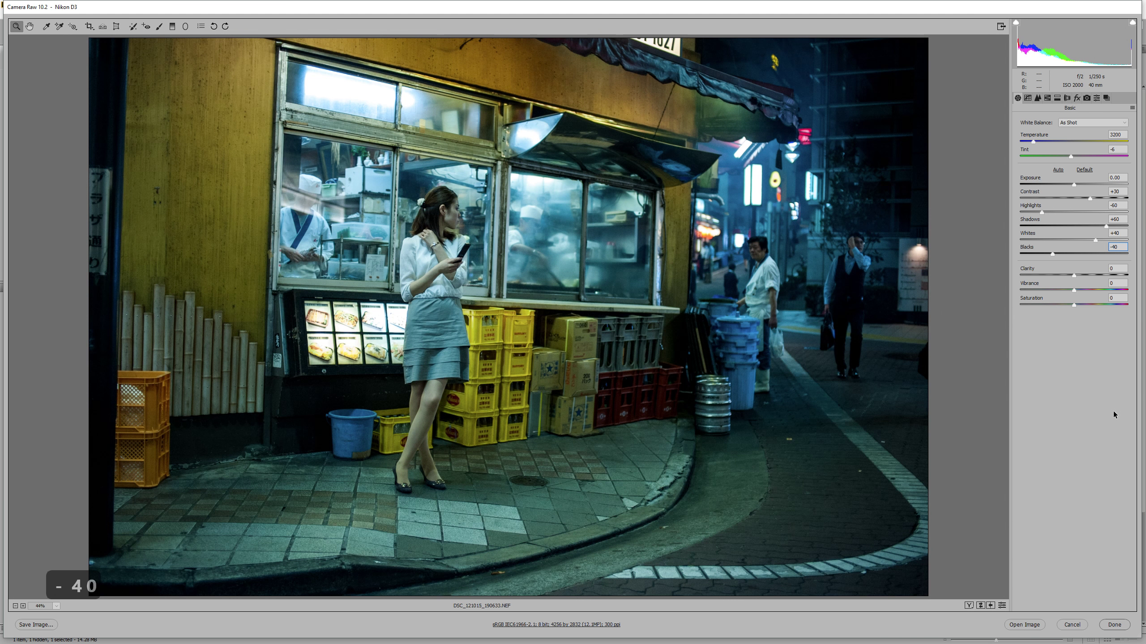
key("ctrl+z")
key("ctrl+z")
key("ctrl+z")
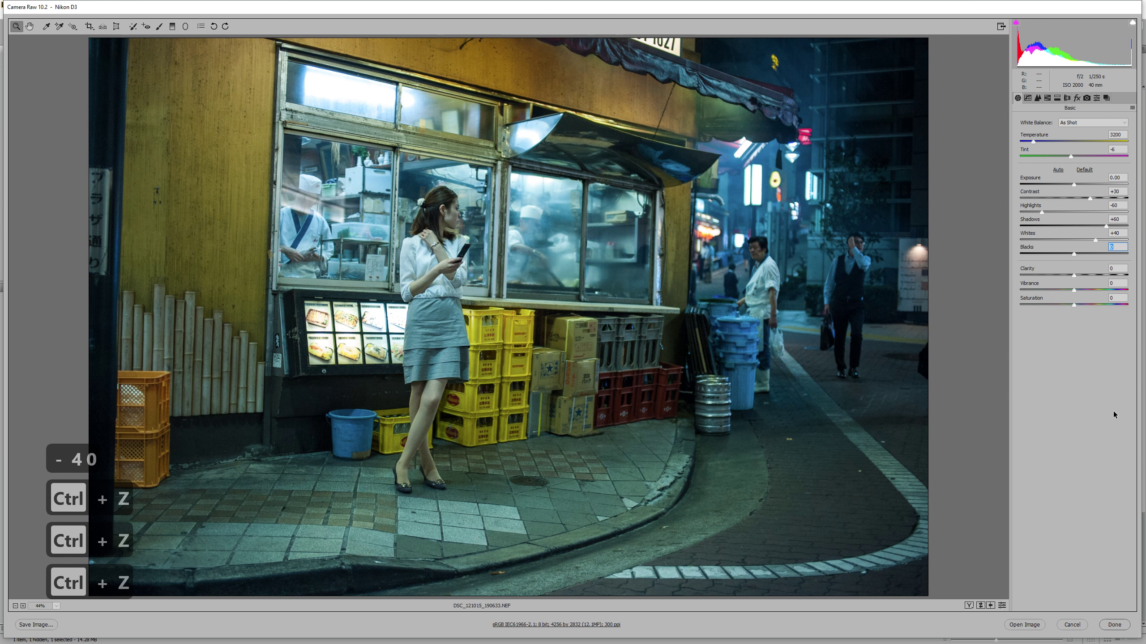
key("ctrl+z")
key("ctrl+z")
Step: Set Blacks to -20 and compare the photo with and without the change, keeping it applied
type("-20")
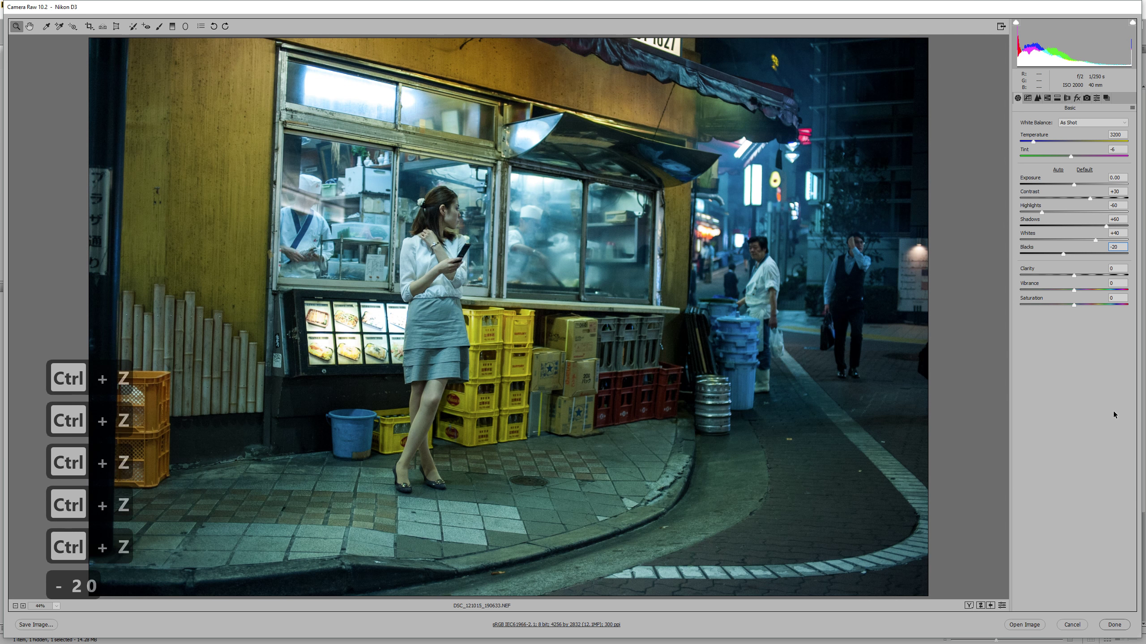
key("ctrl+z")
key("ctrl+z")
key("ctrl+z")
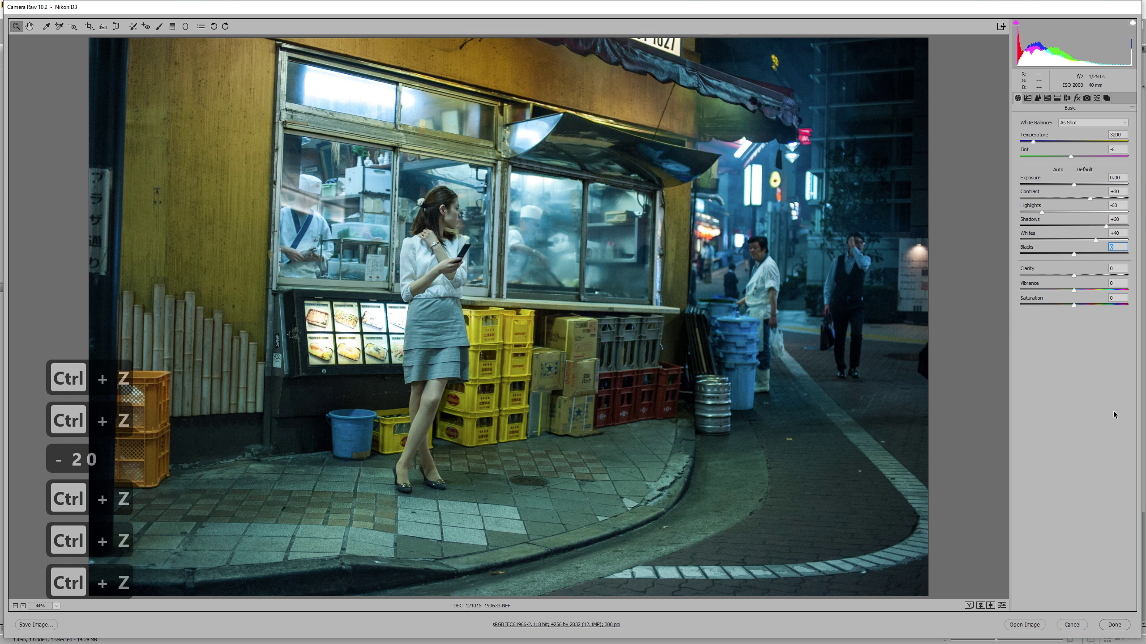
key("ctrl+z")
key("ctrl+z")
key("ctrl+z")
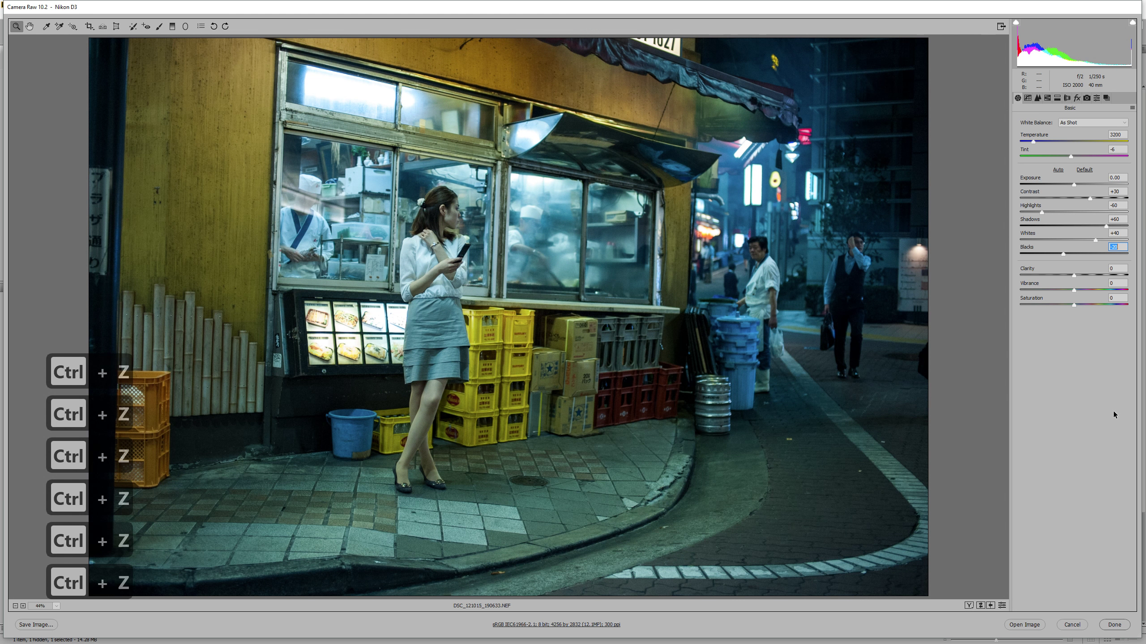
key("ctrl+z")
key("ctrl+z")
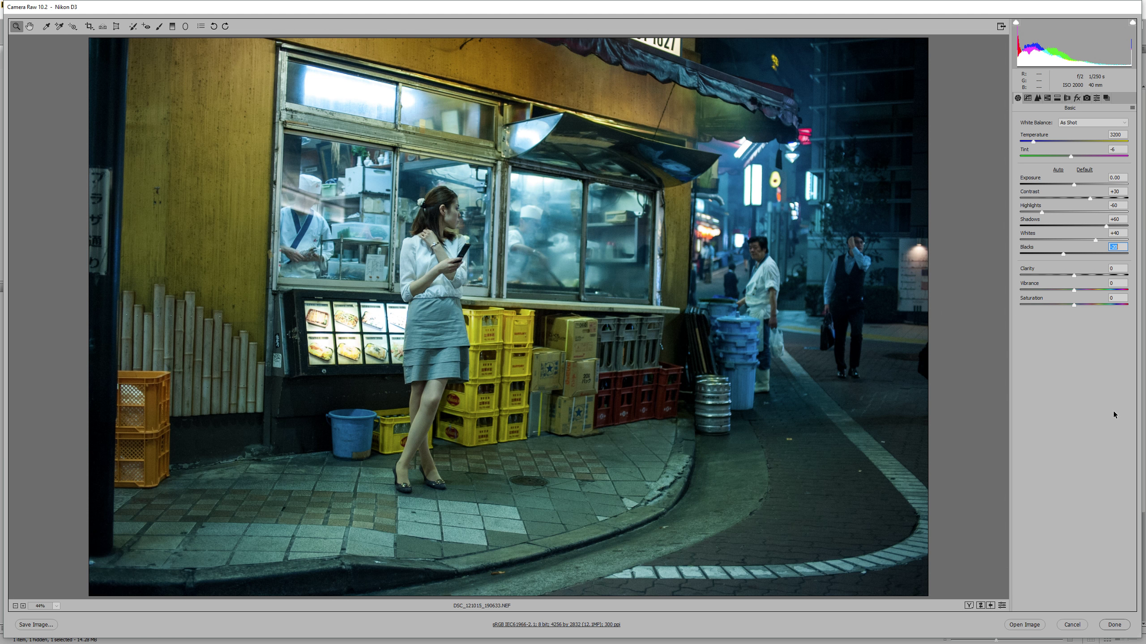
Step: Try Clarity at +30, compare the photo with and without it, and undo the adjustment
key("Tab")
type("330")
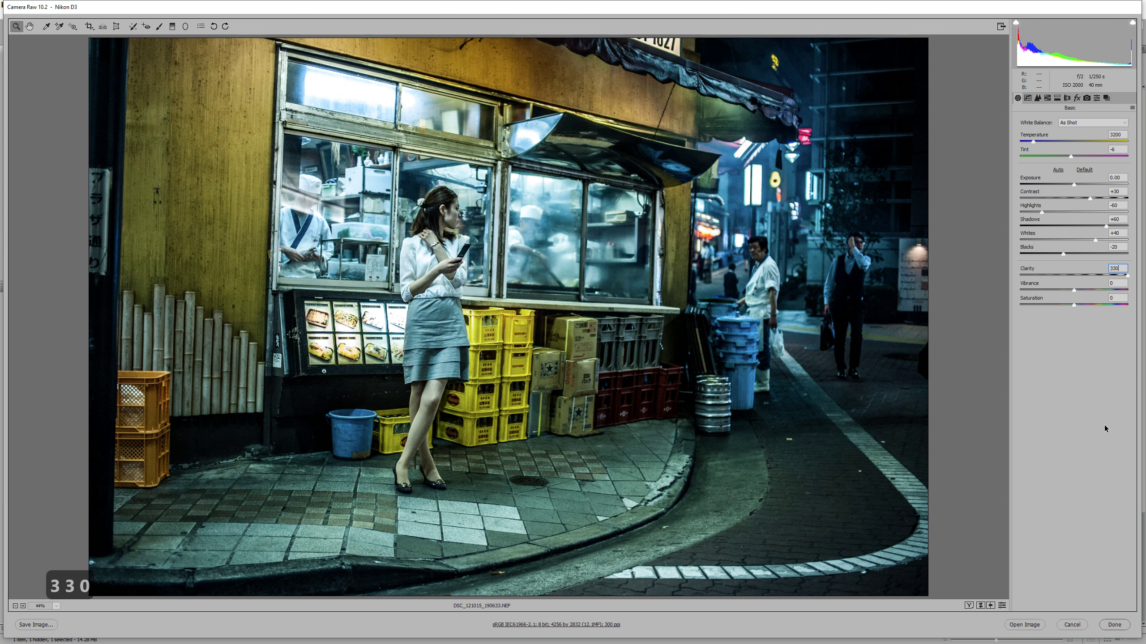
key("BackSpace")
key("BackSpace")
key("BackSpace")
type("30")
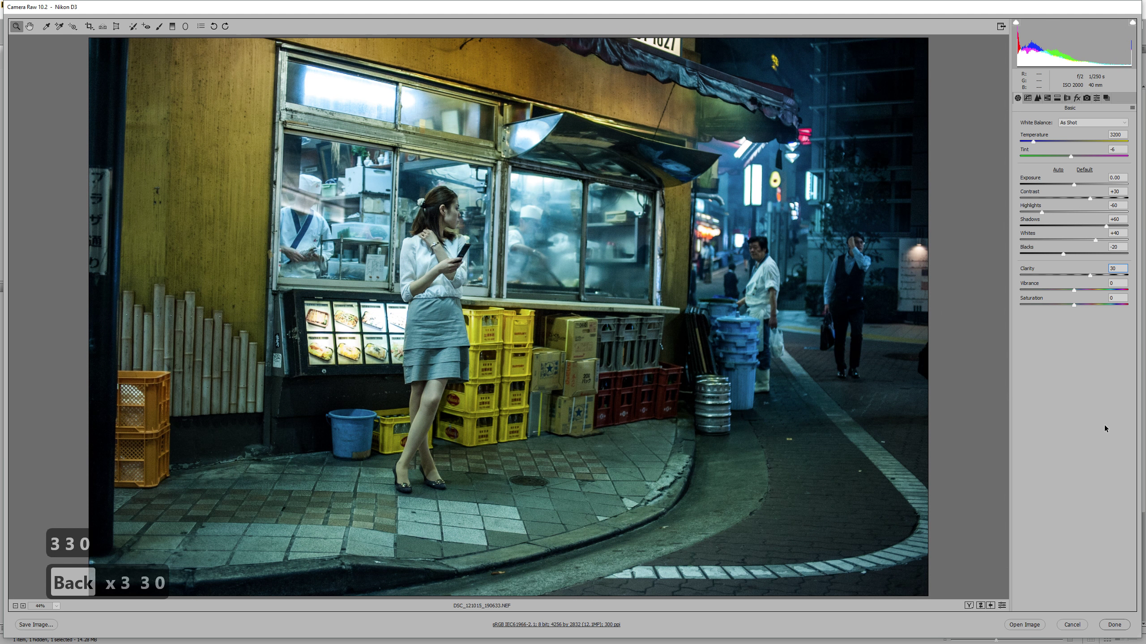
key("ctrl+z")
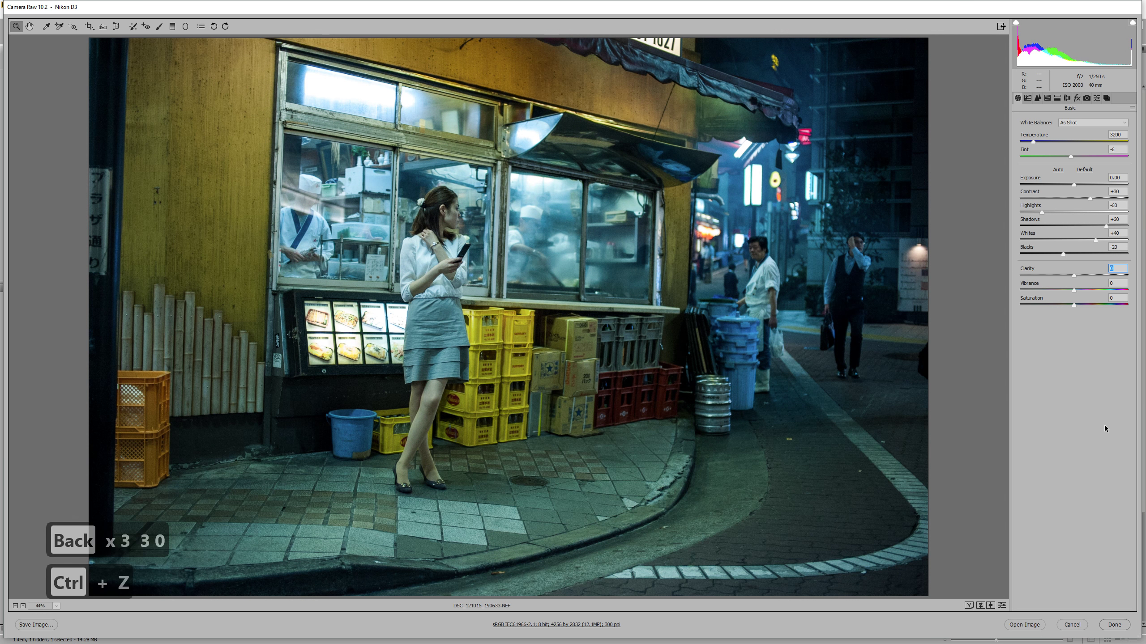
key("ctrl+z")
key("ctrl+z")
key("ctrl+z")
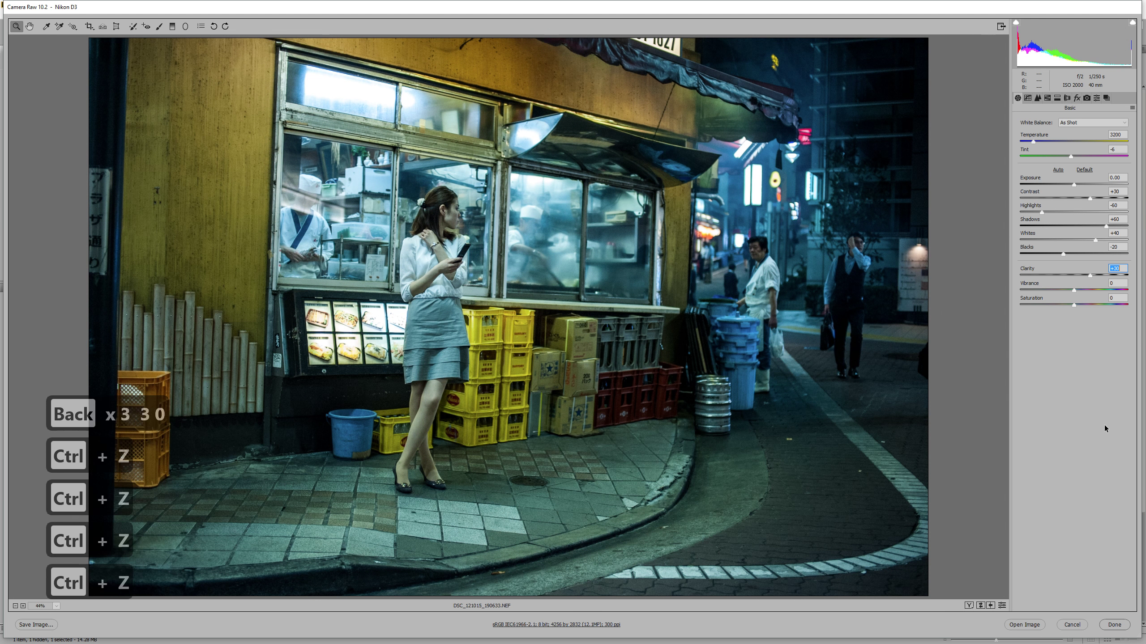
key("ctrl+z")
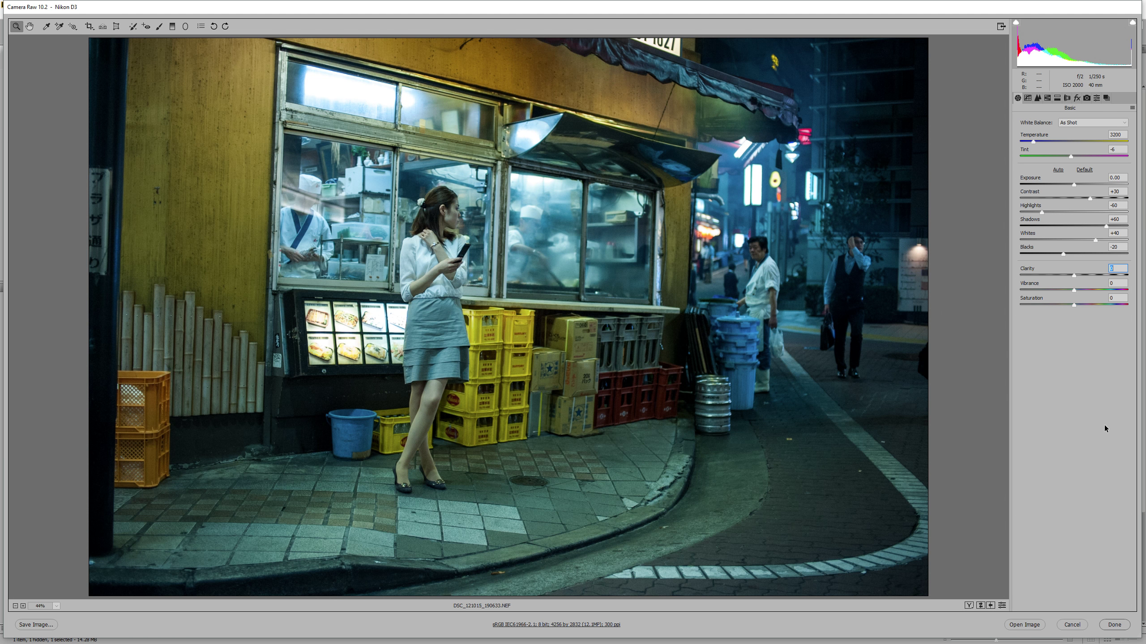
Step: Try Clarity at -20 against the unadjusted photo, and settle on a Clarity of -10
type("--20")
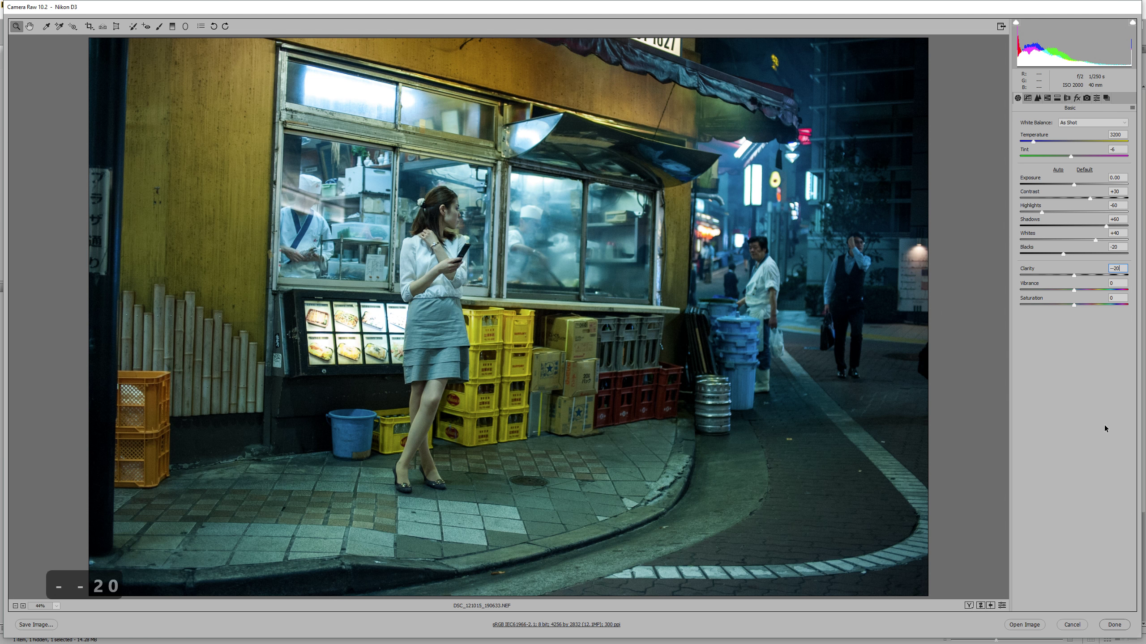
key("Left")
key("Left")
key("BackSpace")
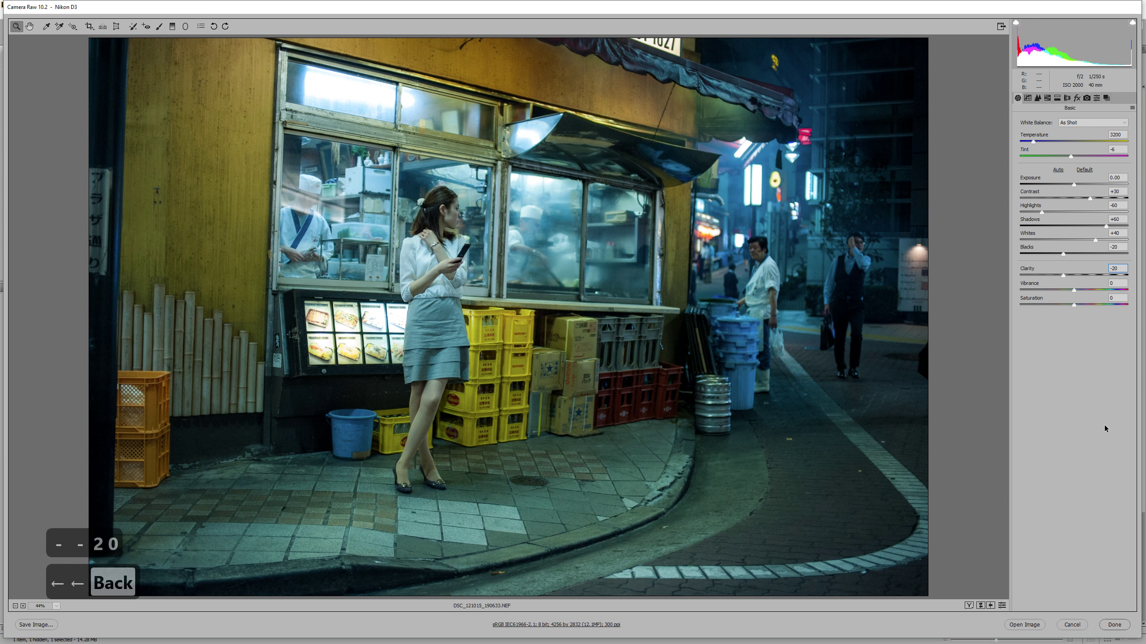
key("ctrl+z")
key("ctrl+z")
key("ctrl+z")
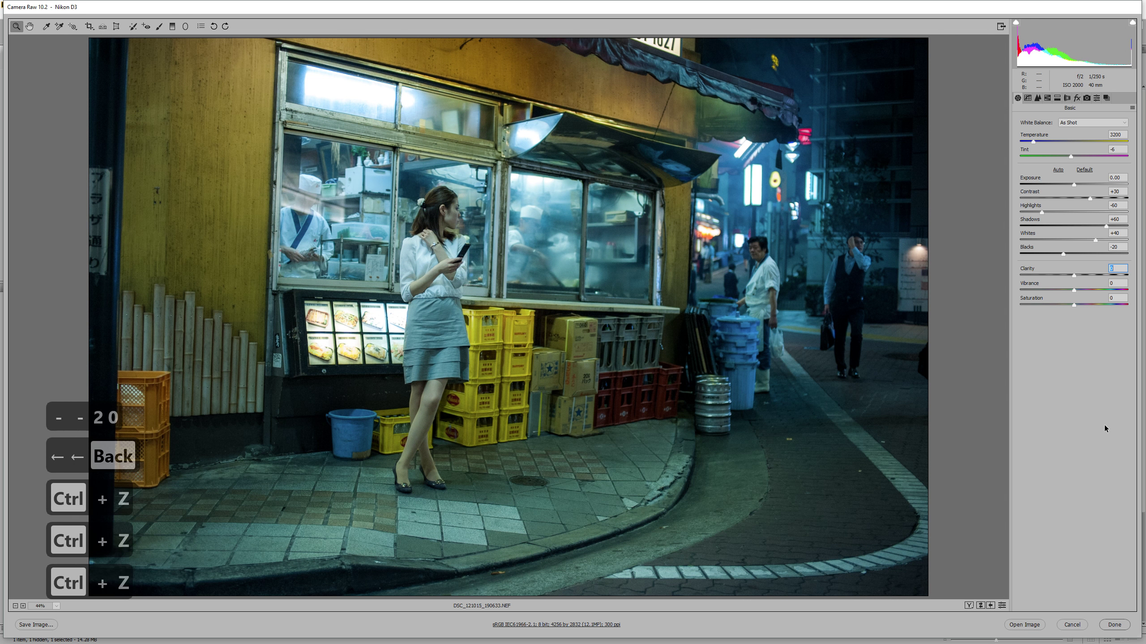
key("ctrl+z")
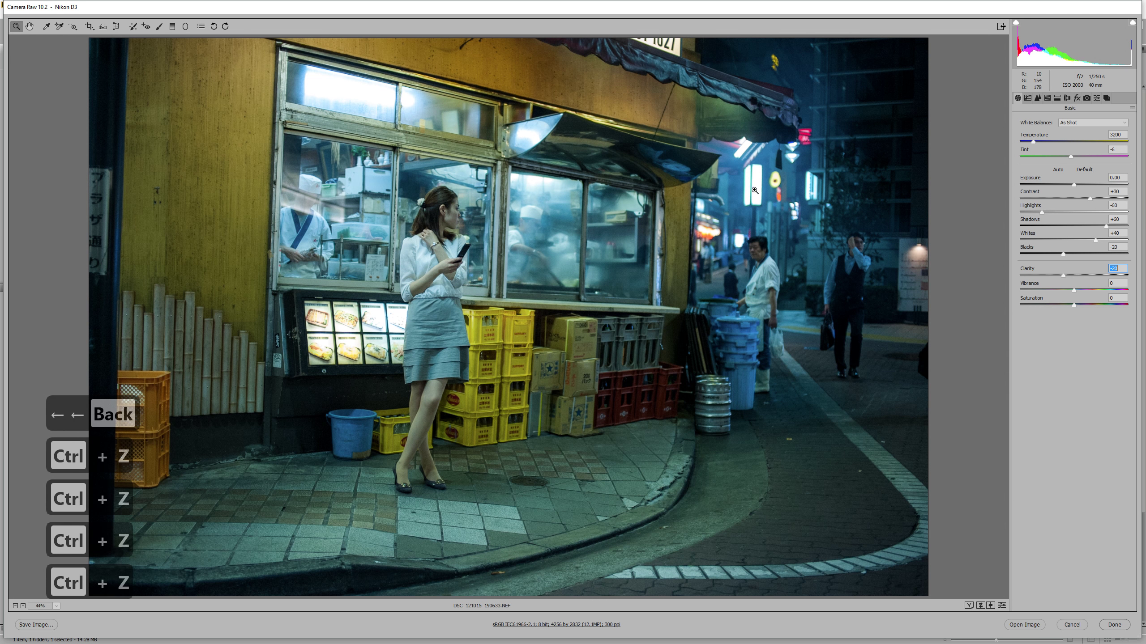
key("ctrl+z")
key("ctrl+z")
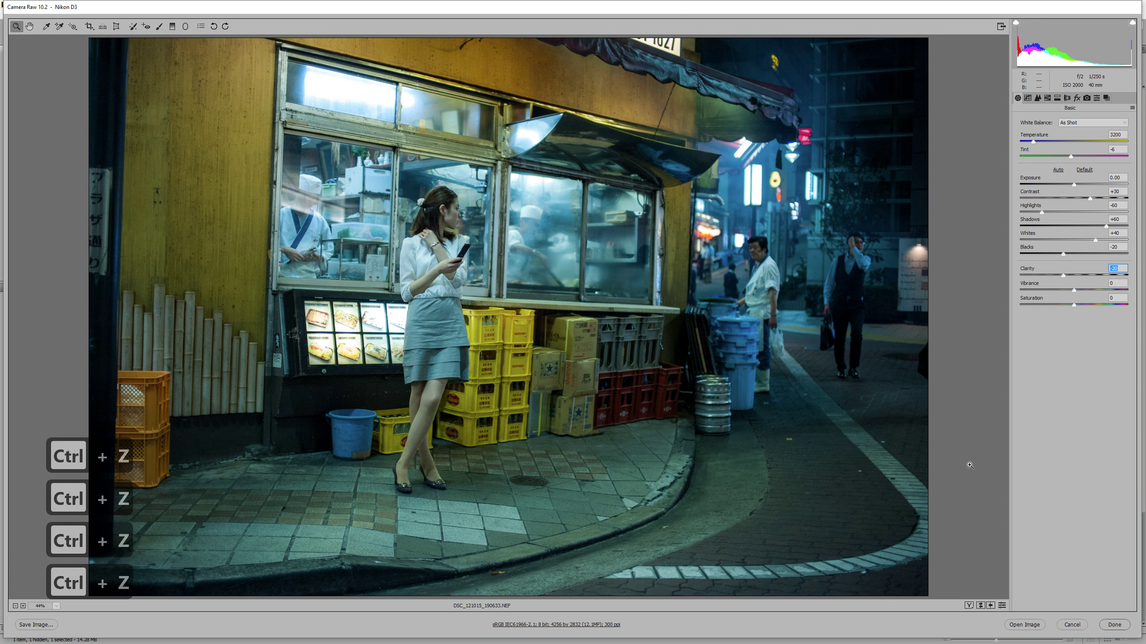
key("ctrl+z")
type("-10")
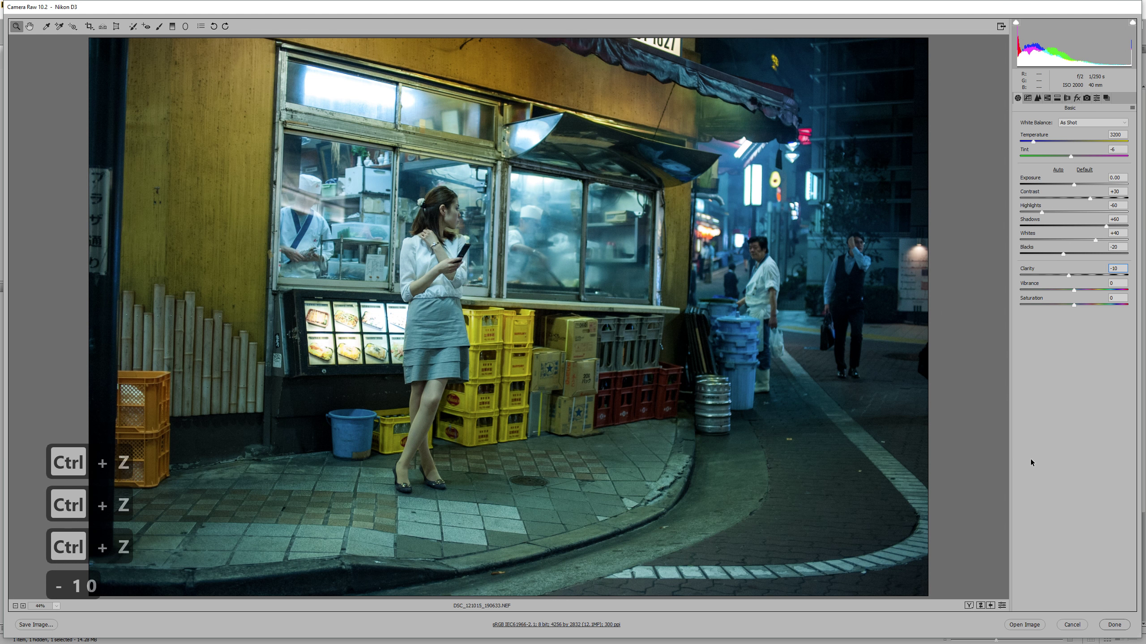
Step: Leave Vibrance and Saturation at their defaults and try a white balance Temperature of 3600
key("Tab")
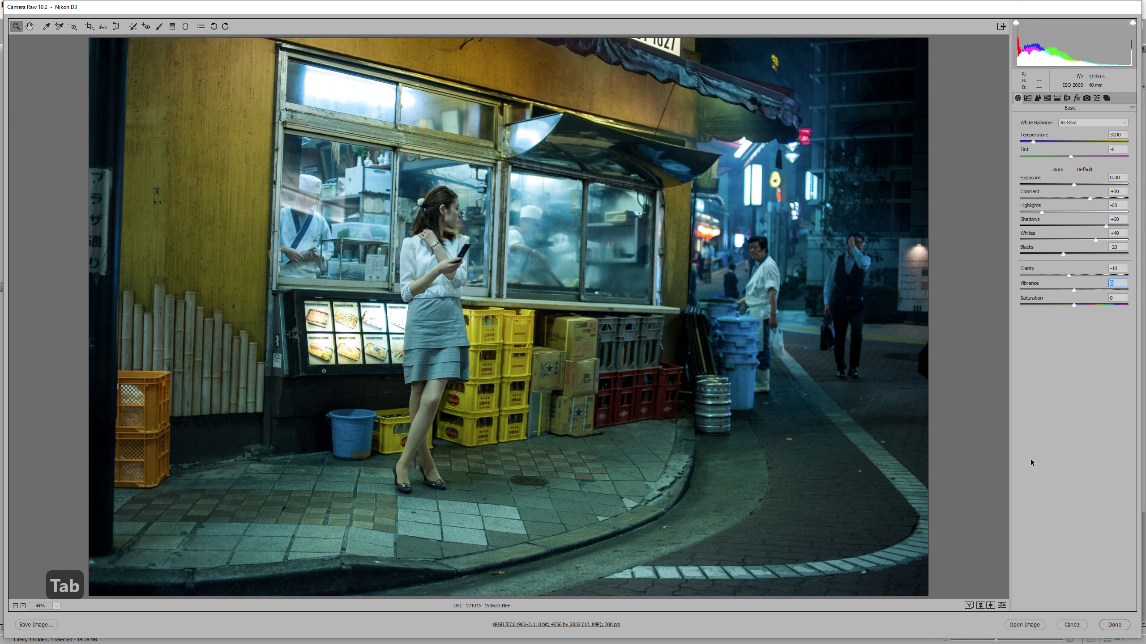
key("Tab")
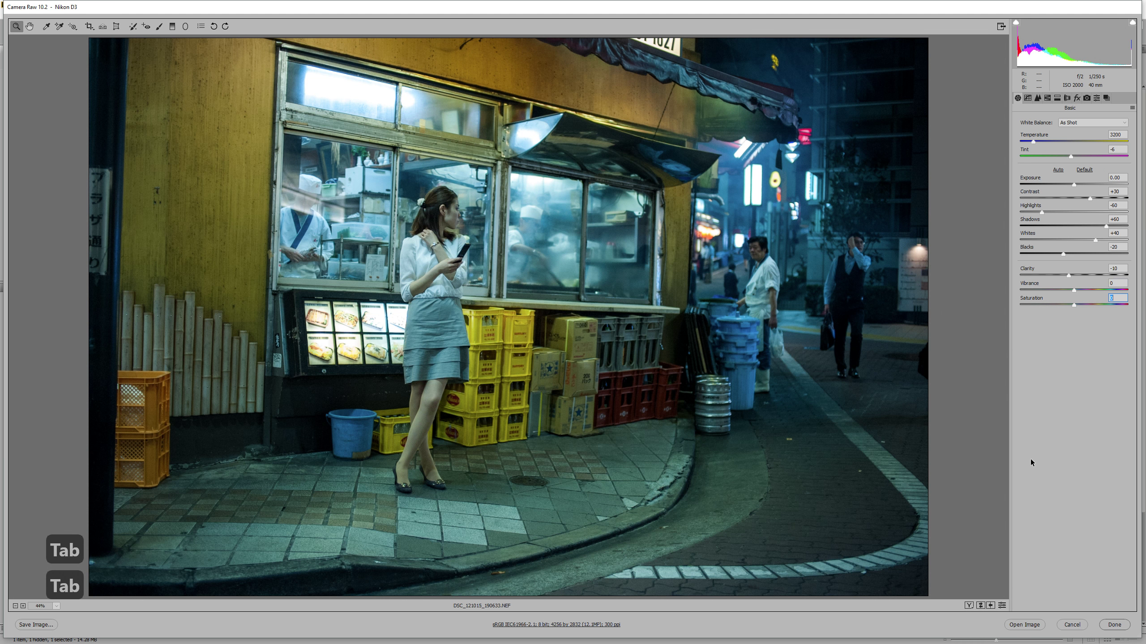
key("Tab")
key("Tab")
key("Tab")
key("Tab")
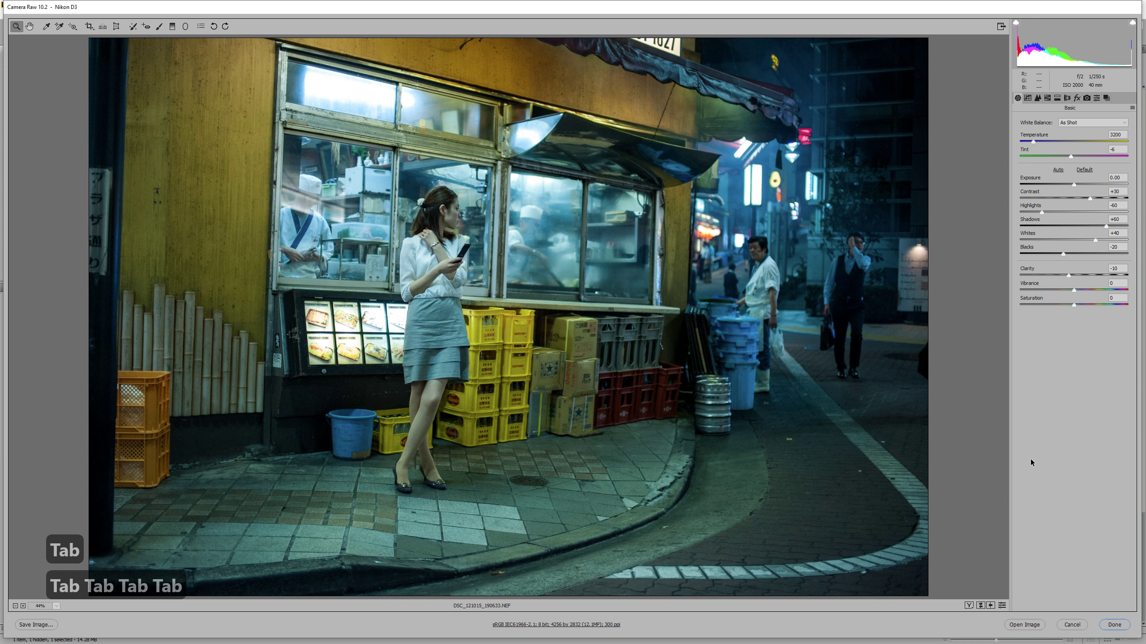
key("Tab")
key("Tab")
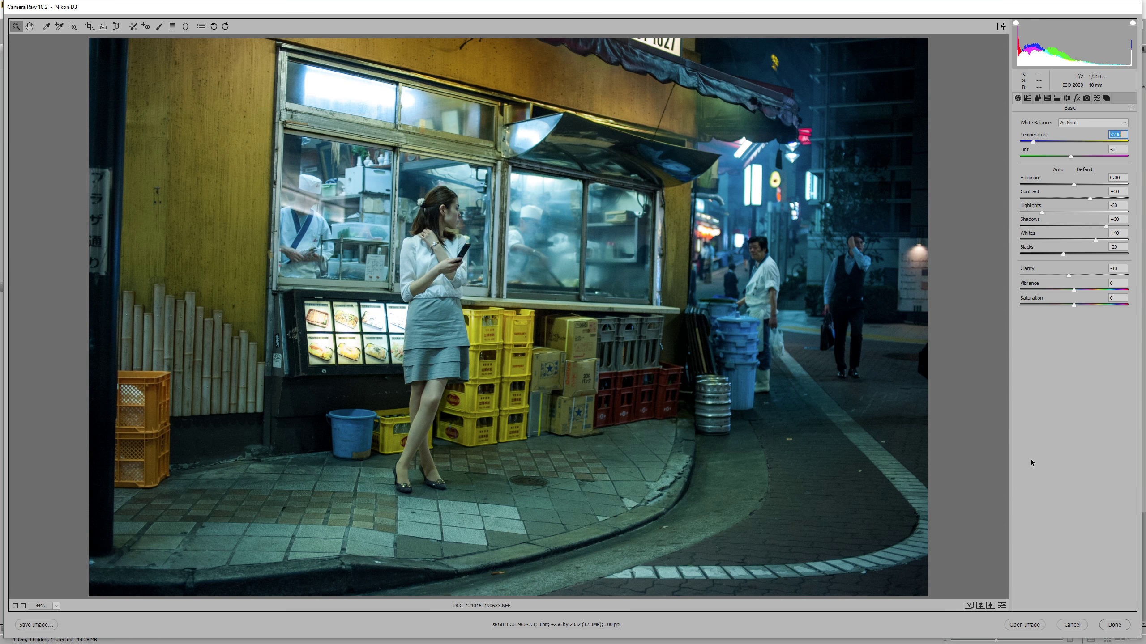
type("3600")
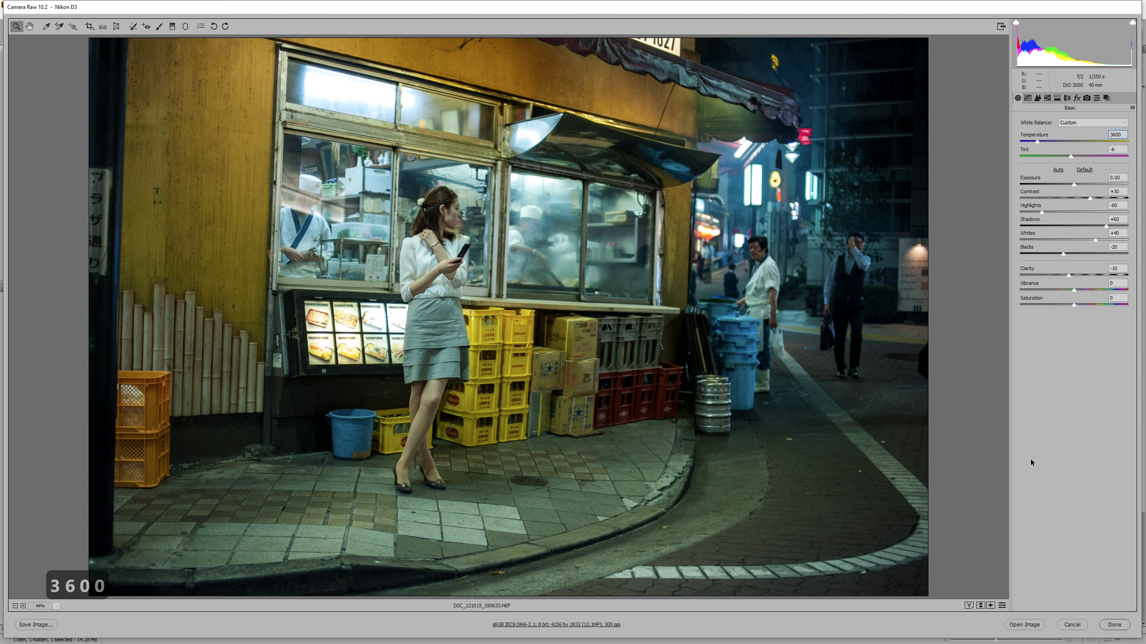
key("ctrl+z")
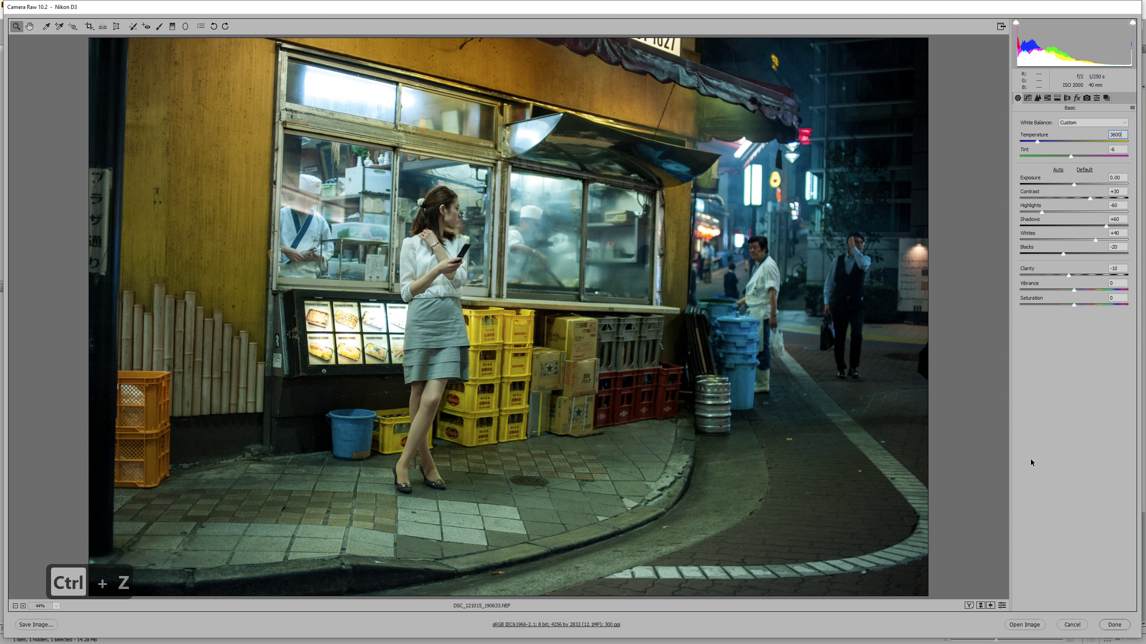
Step: Set the white balance Temperature to 3400 and compare it with the previous setting, keeping 3400 applied
key("shift+Tab")
type("330")
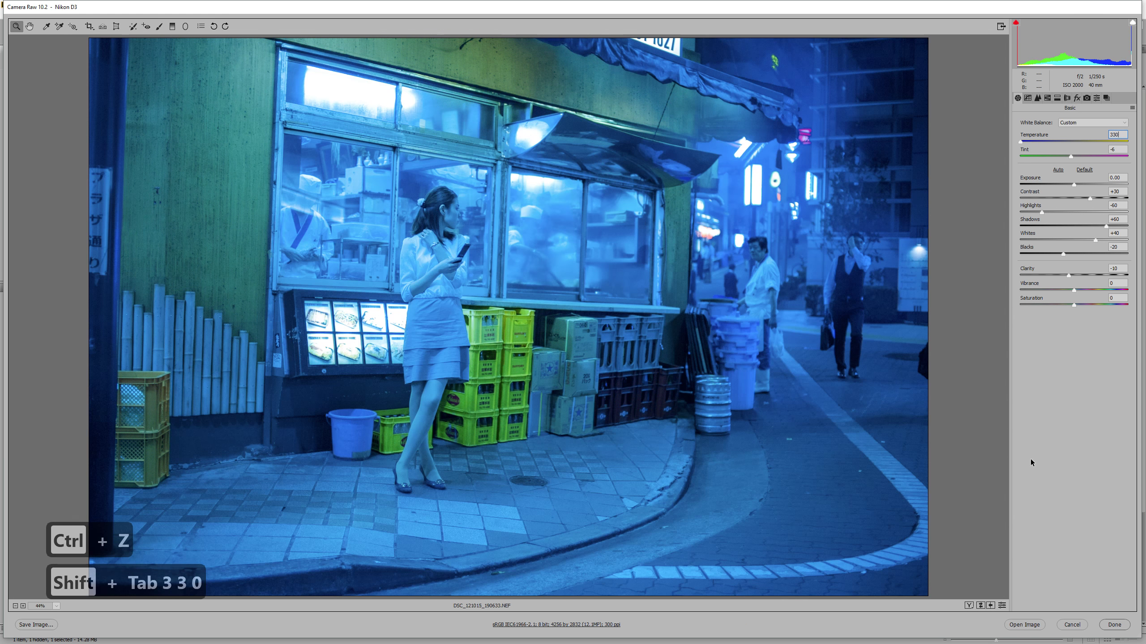
type("0")
key("BackSpace")
key("BackSpace")
key("BackSpace")
type("400")
key("Tab")
key("ctrl+z")
key("ctrl+z")
key("ctrl+z")
key("ctrl+z")
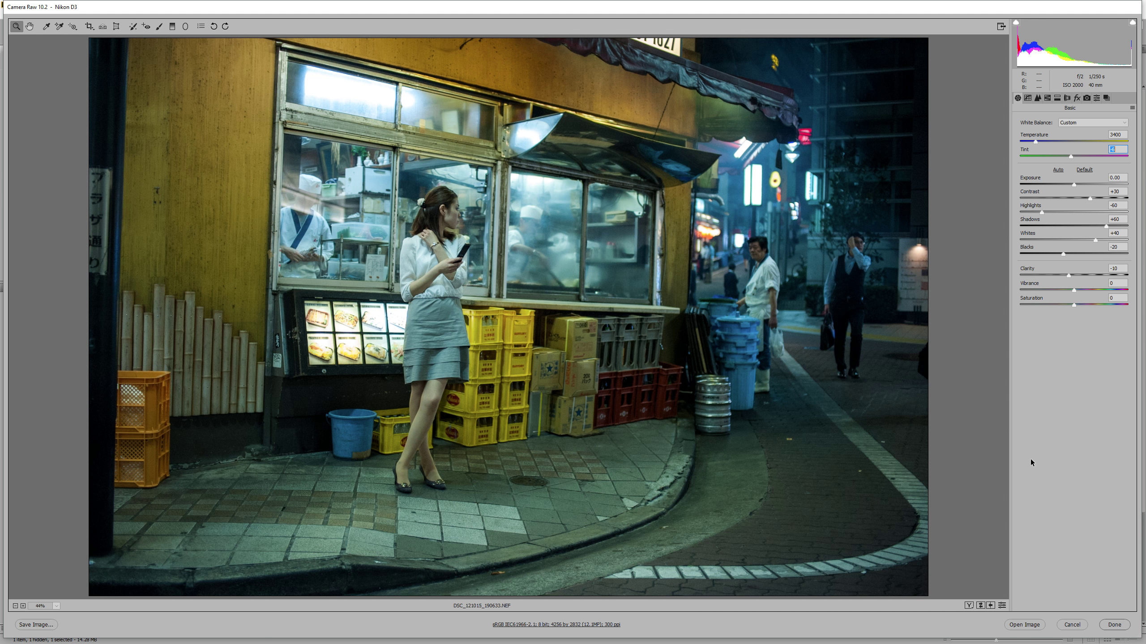
key("shift+Tab")
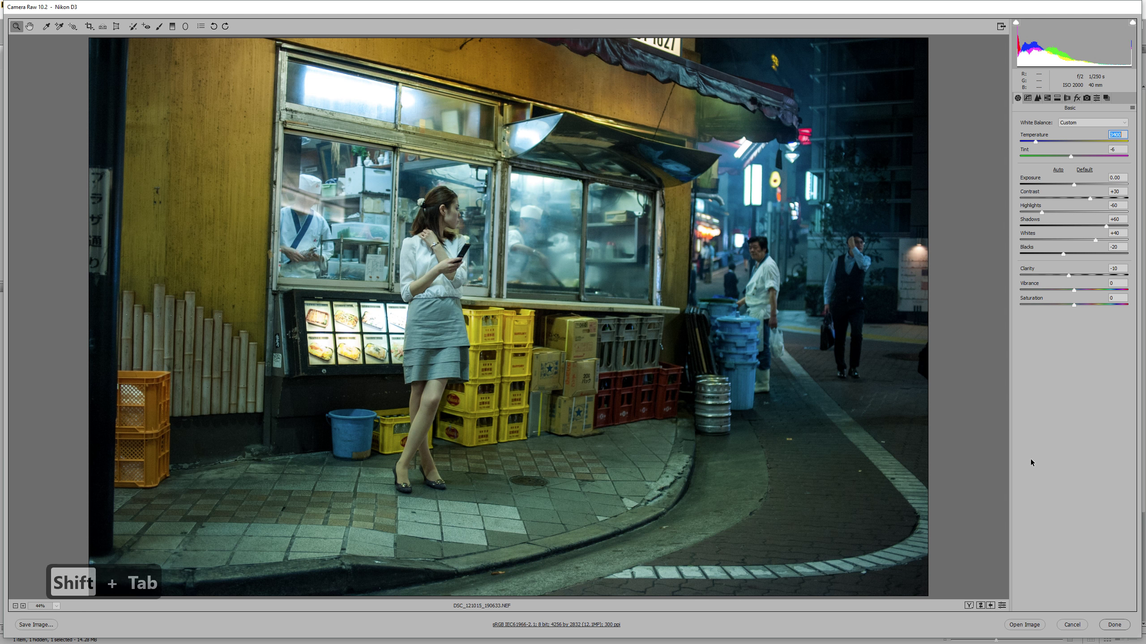
type("0")
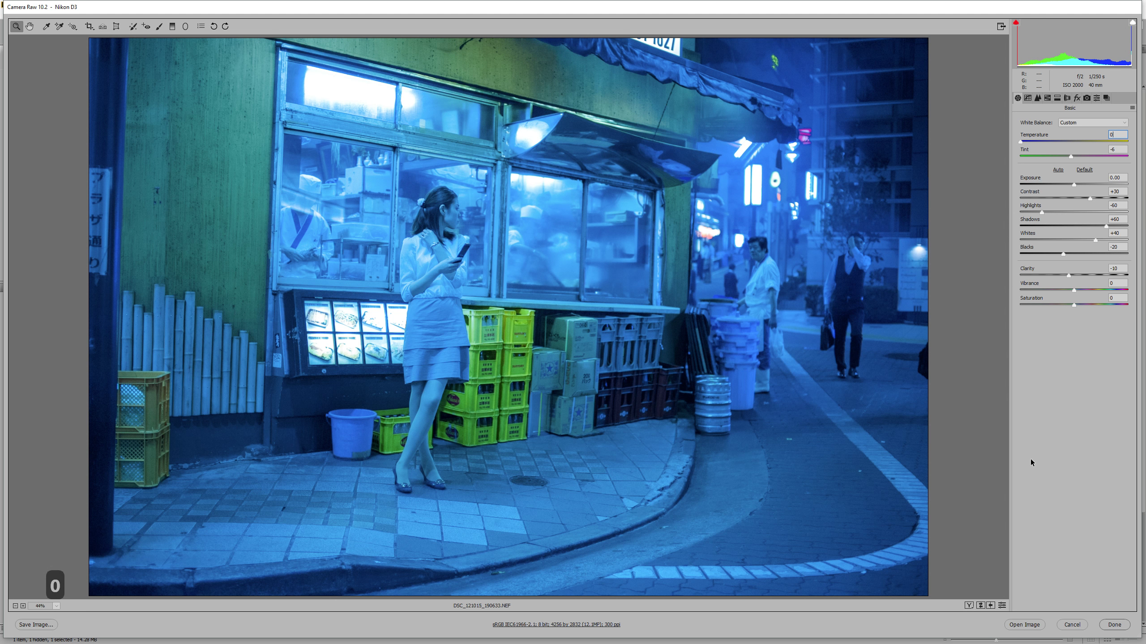
key("ctrl+z")
key("Return")
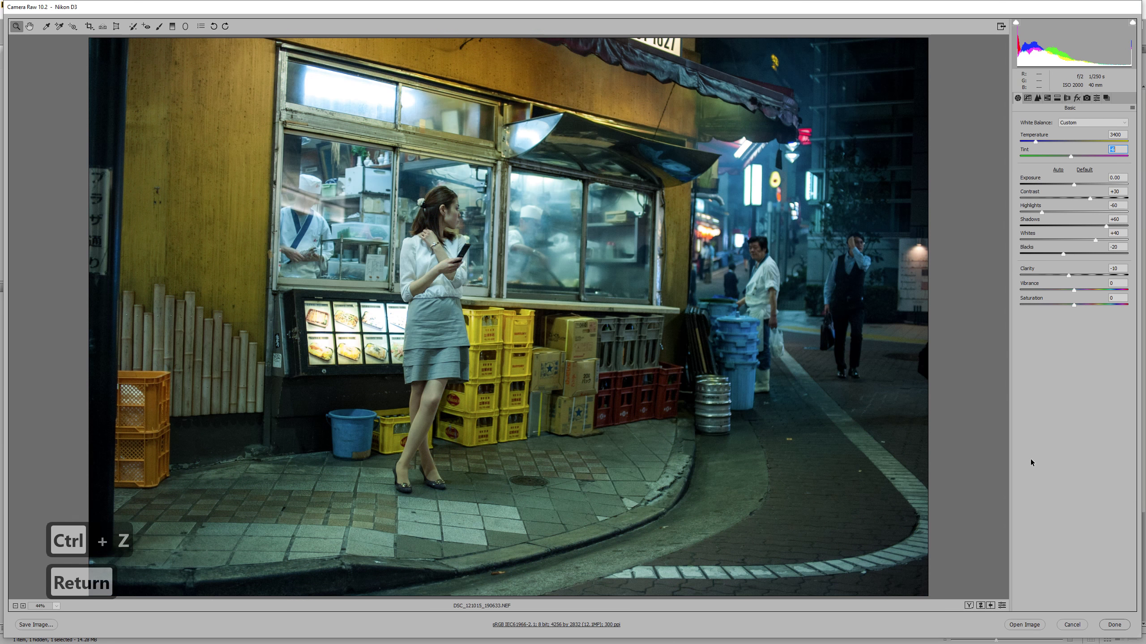
key("shift+Tab")
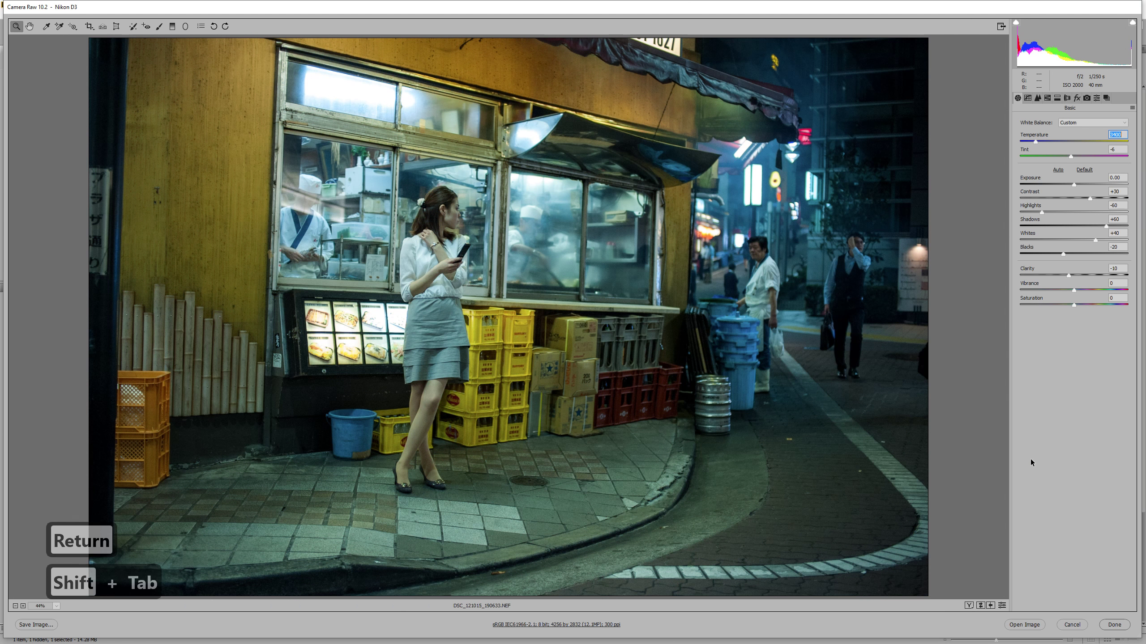
type("340")
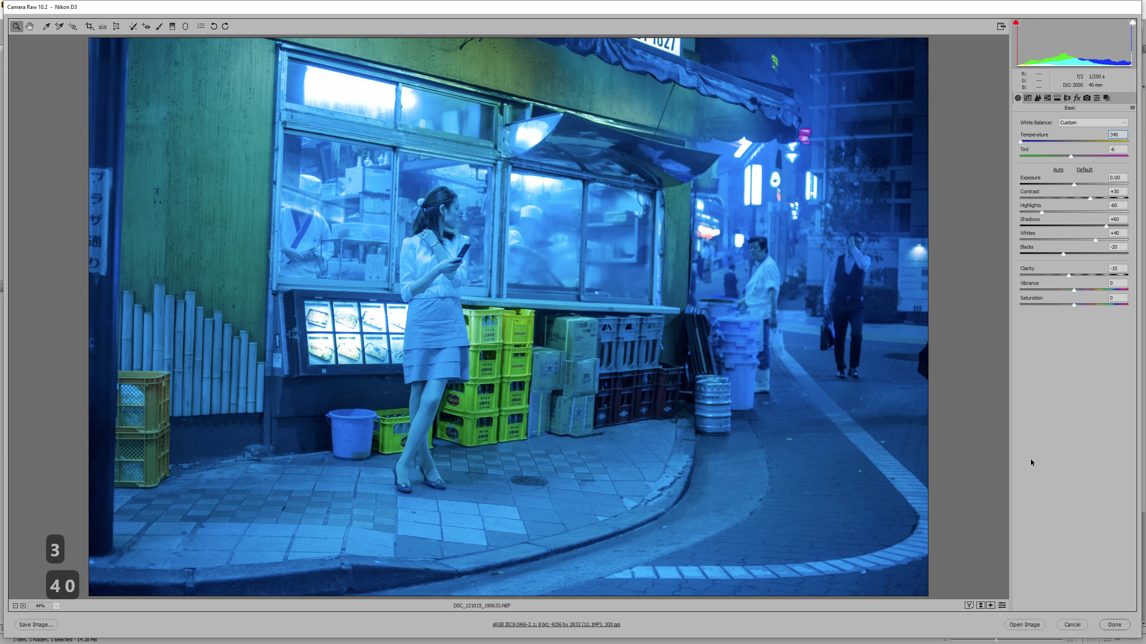
type("0")
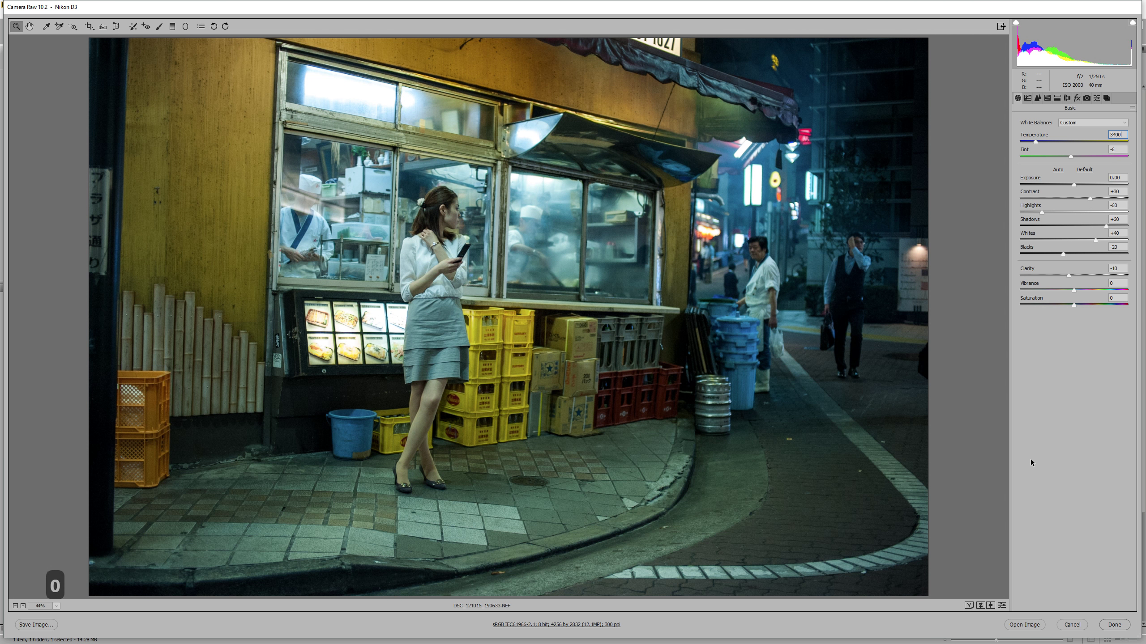
Step: Try a white balance Tint of 0 and compare it with the previous tint
key("Tab")
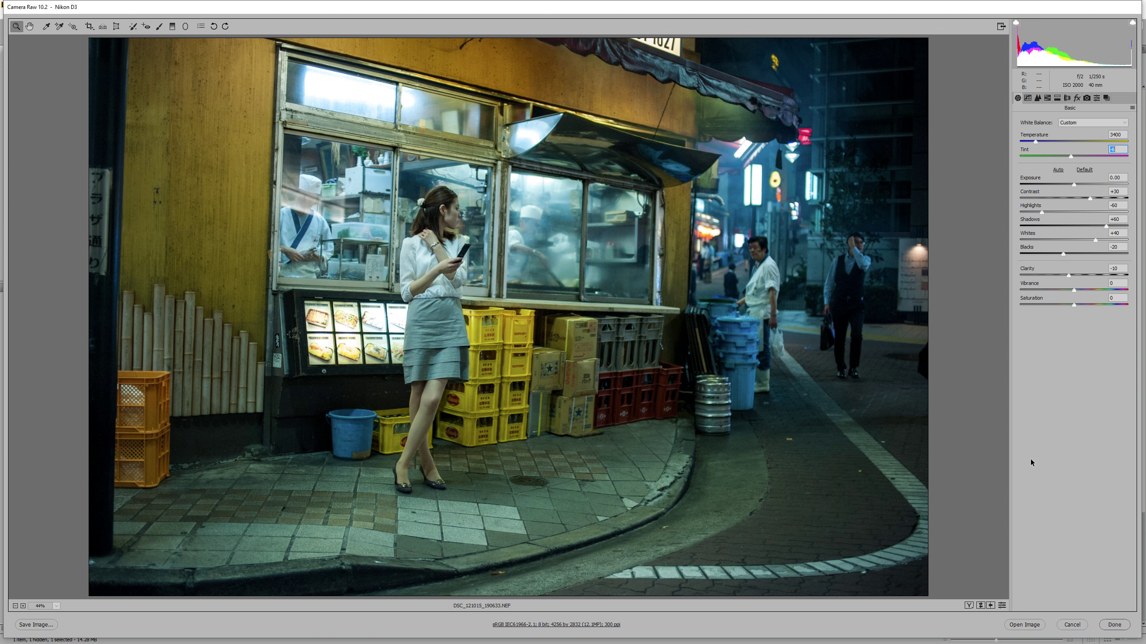
type("0")
key("ctrl+z")
key("ctrl+z")
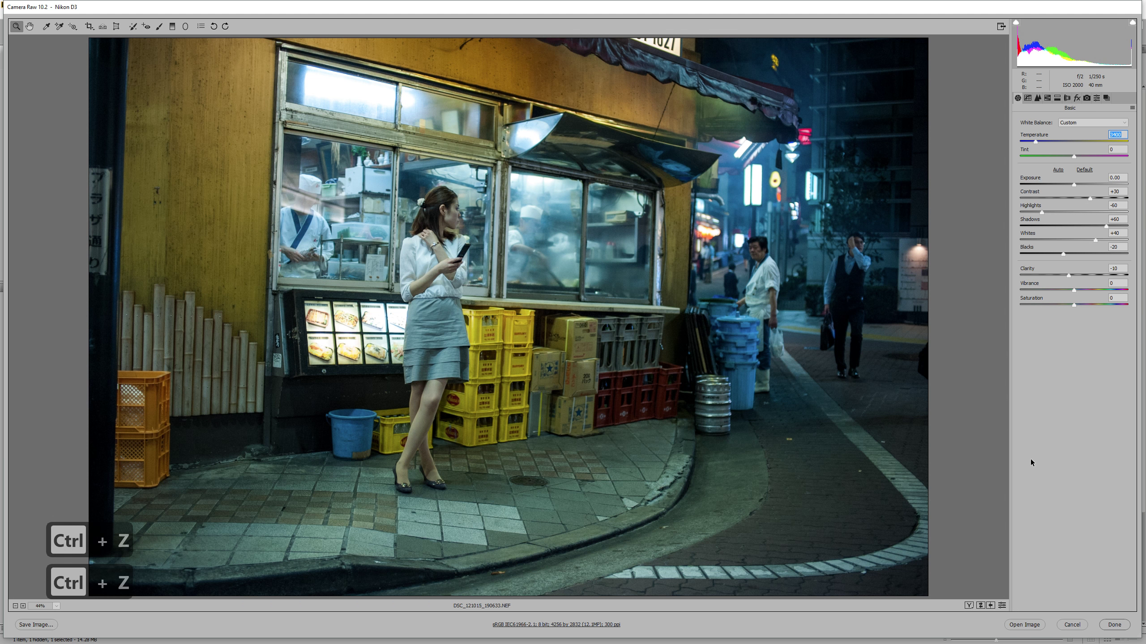
Step: Set the white balance Tint to +8 and compare the photo with the previous tint and the unadjusted original
key("Tab")
type("8")
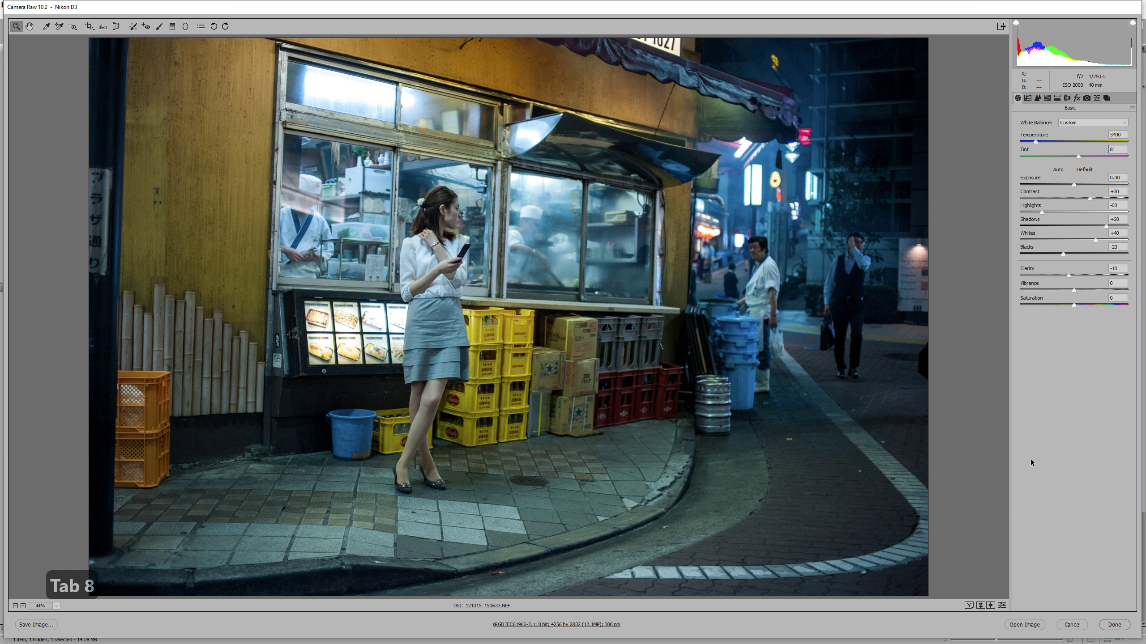
key("ctrl+z")
key("ctrl+z")
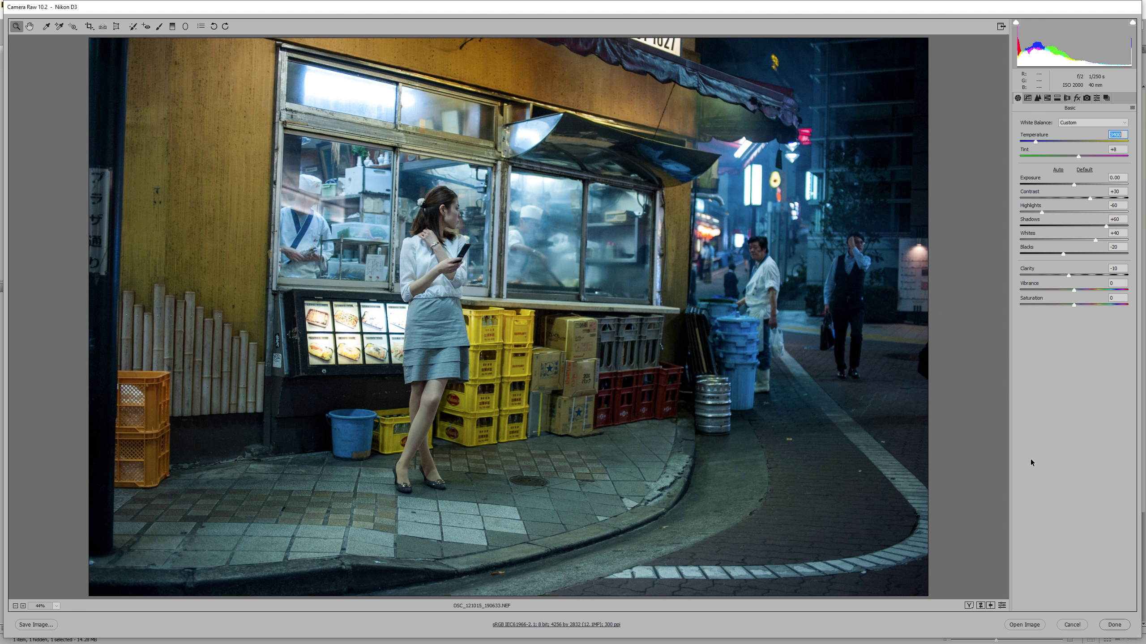
key("ctrl+z")
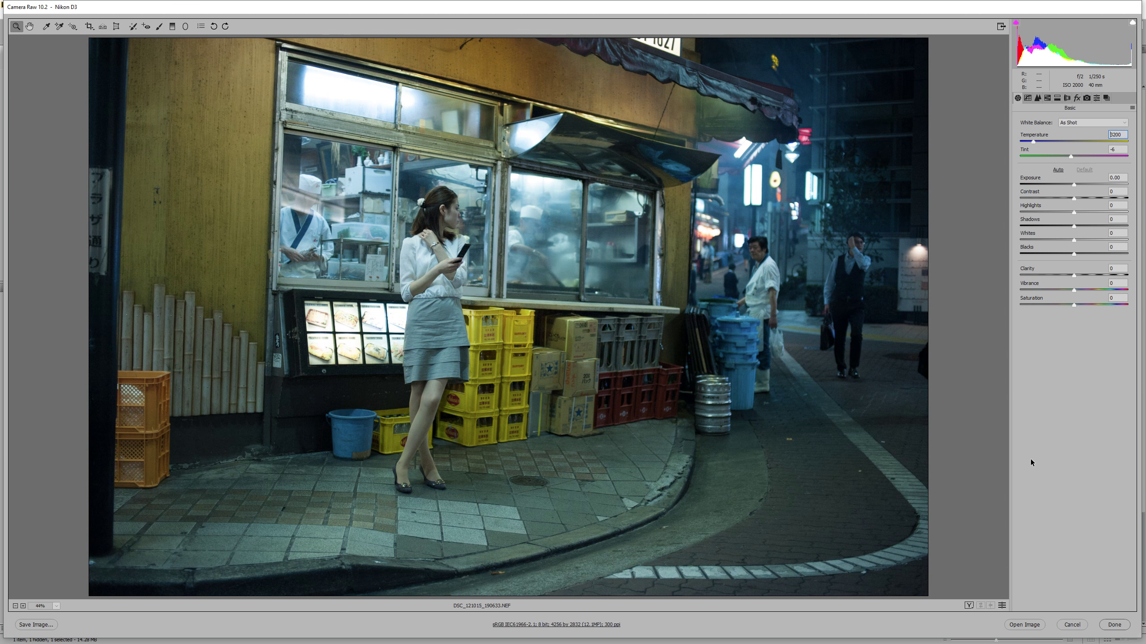
key("ctrl+z")
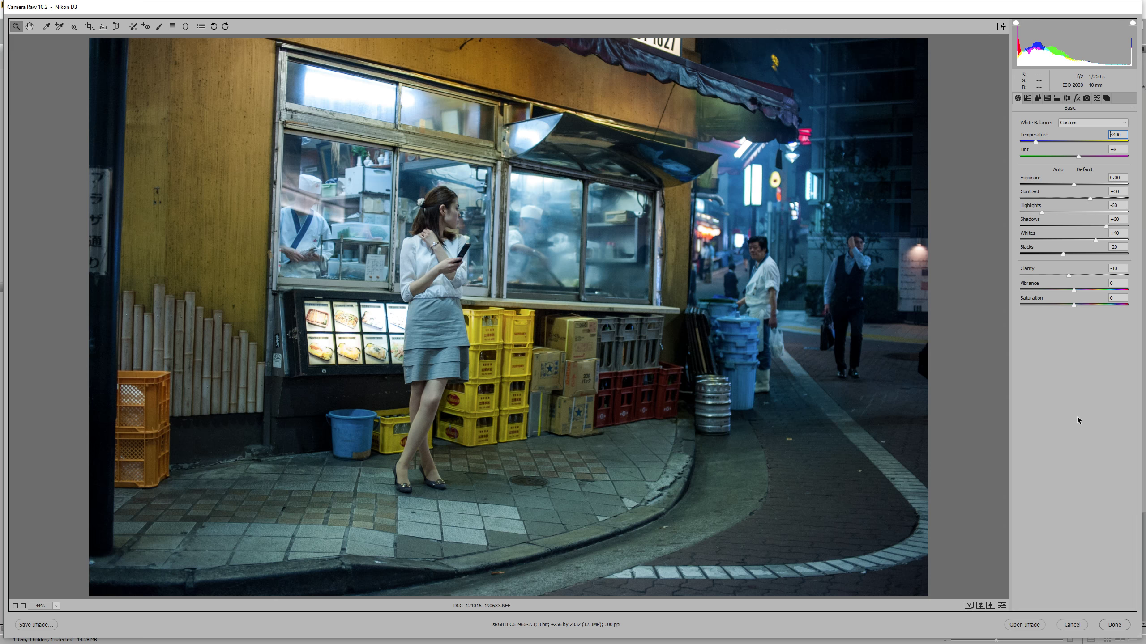
Step: Set Vibrance to +30 and compare the photo with and without the change, keeping it applied
key("Tab")
key("Tab")
key("Tab")
key("Tab")
key("Tab")
key("Tab")
key("Tab")
key("Tab")
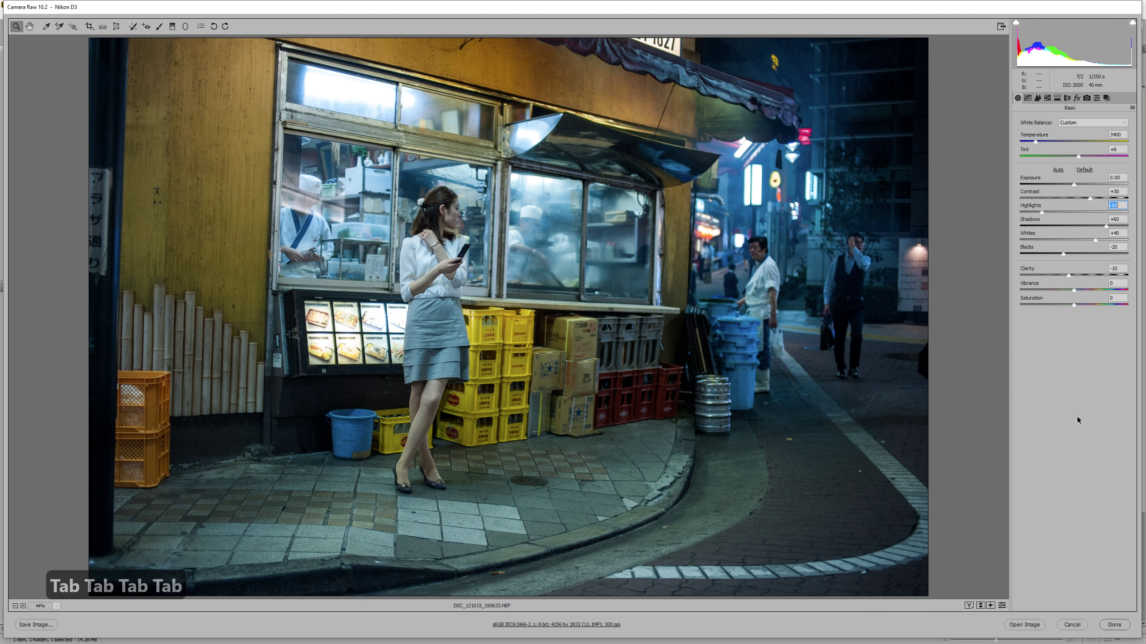
key("Tab")
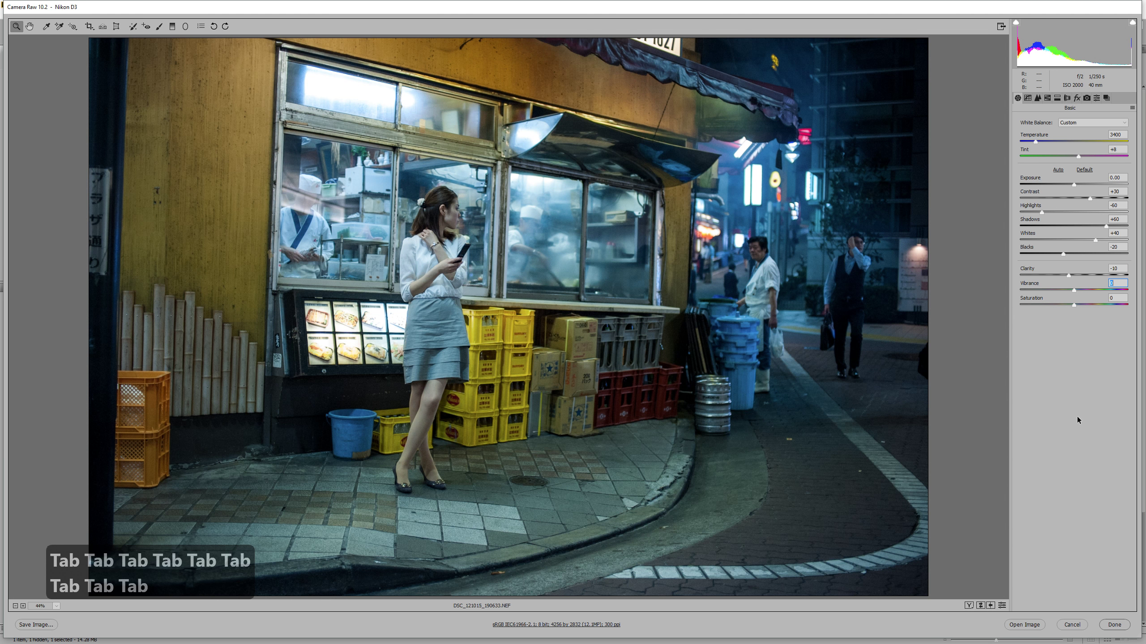
type("30")
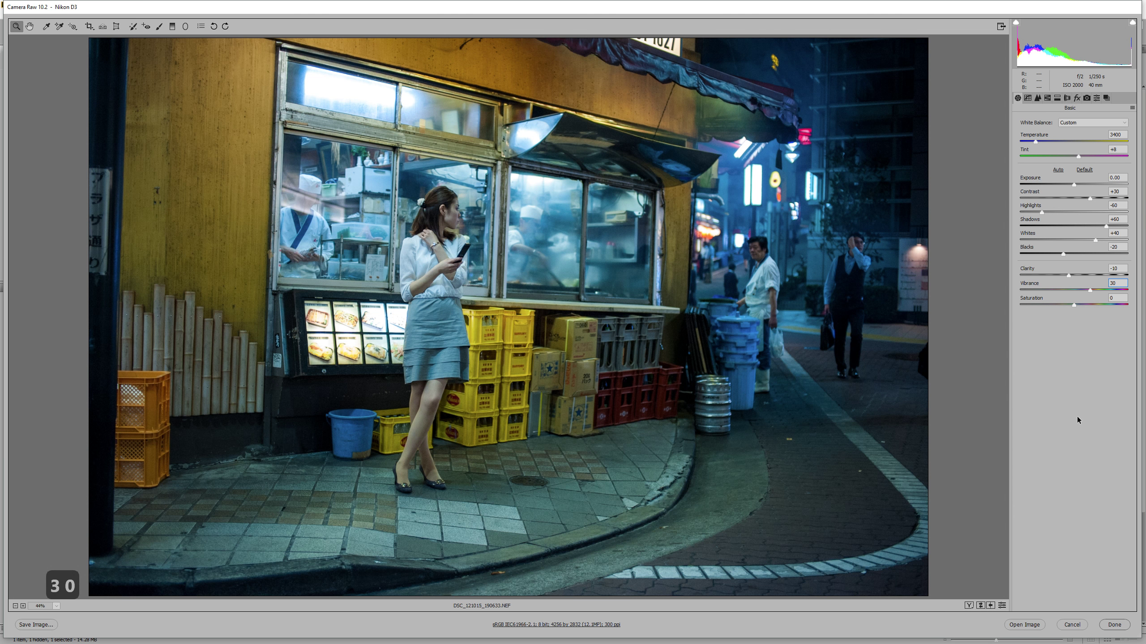
key("ctrl+z")
key("ctrl+z")
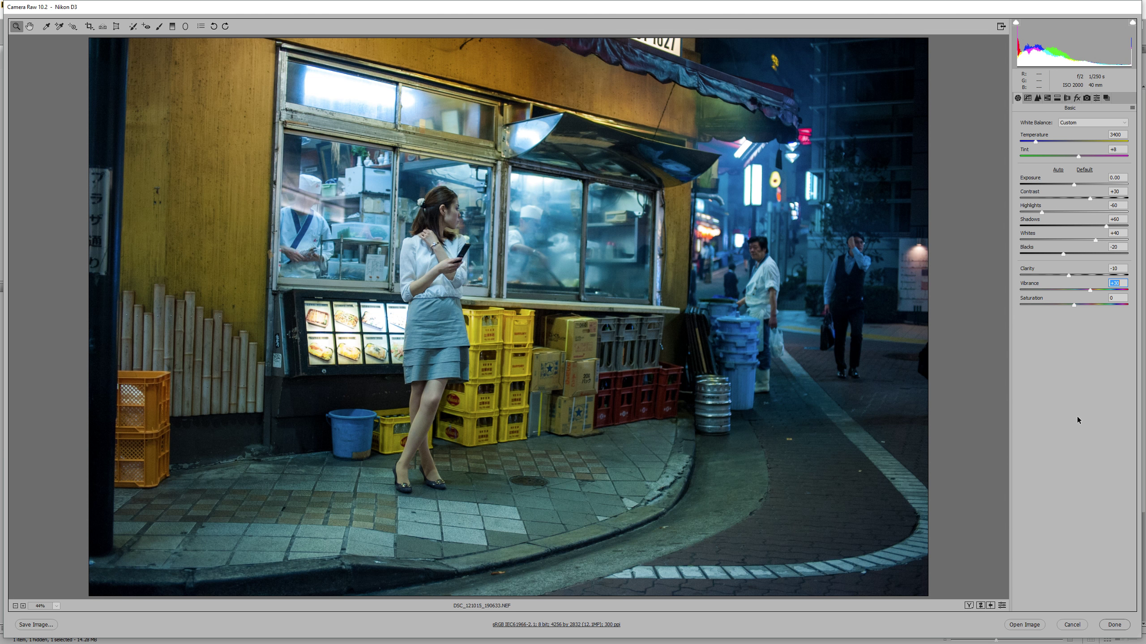
Step: Reduce Saturation to -10 and compare the adjusted photo with the unadjusted original
key("Tab")
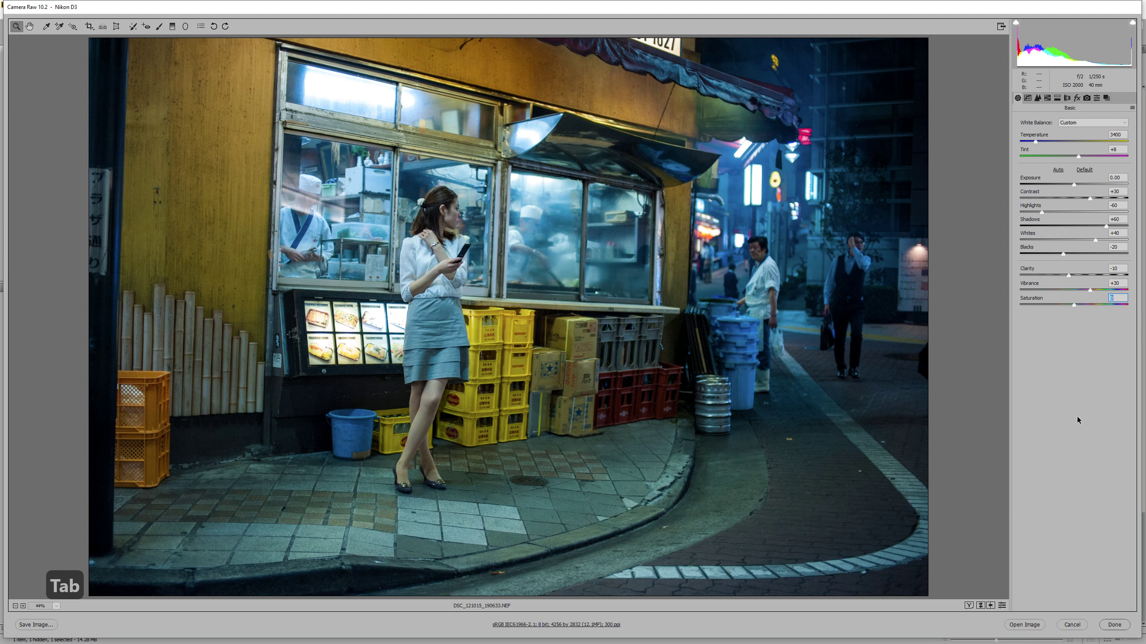
type("-10")
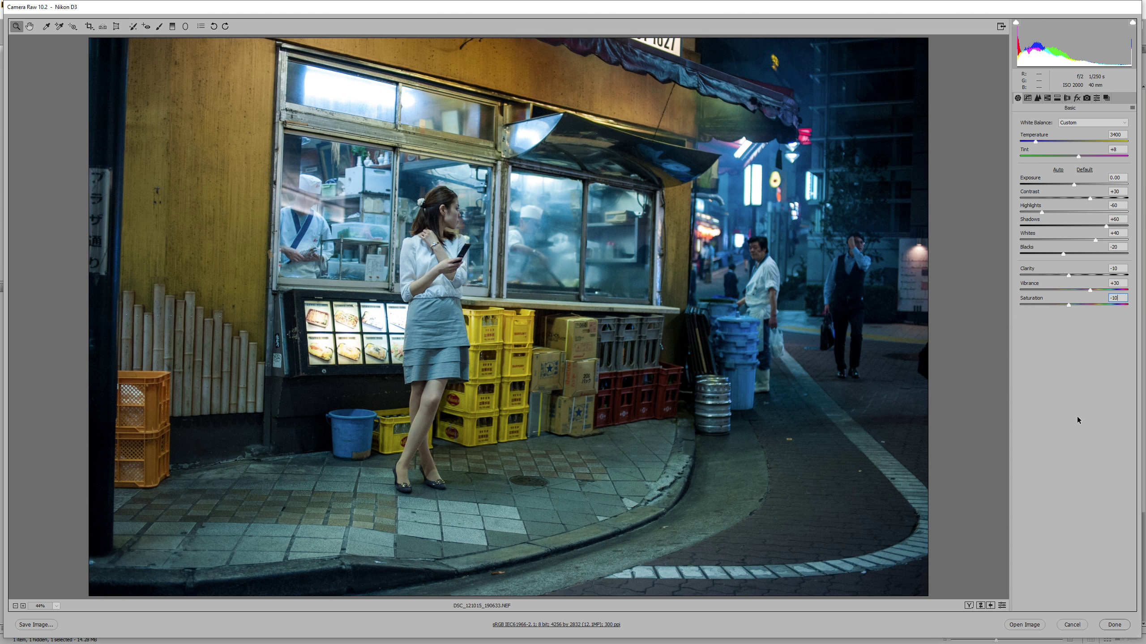
key("p")
key("p")
key("p")
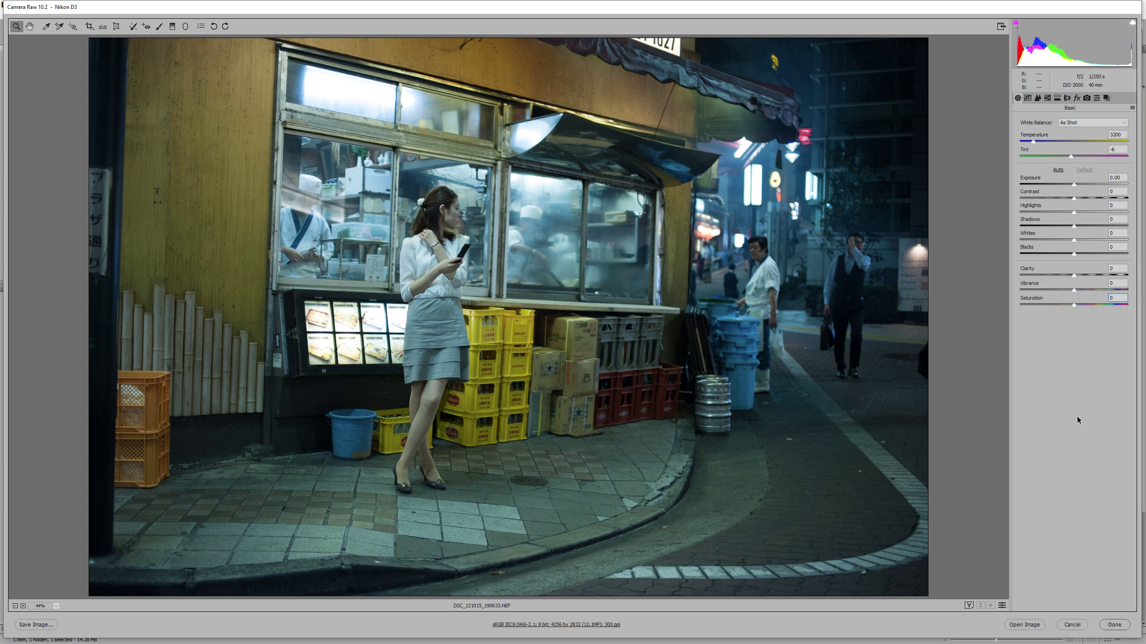
key("p")
key("p")
key("p")
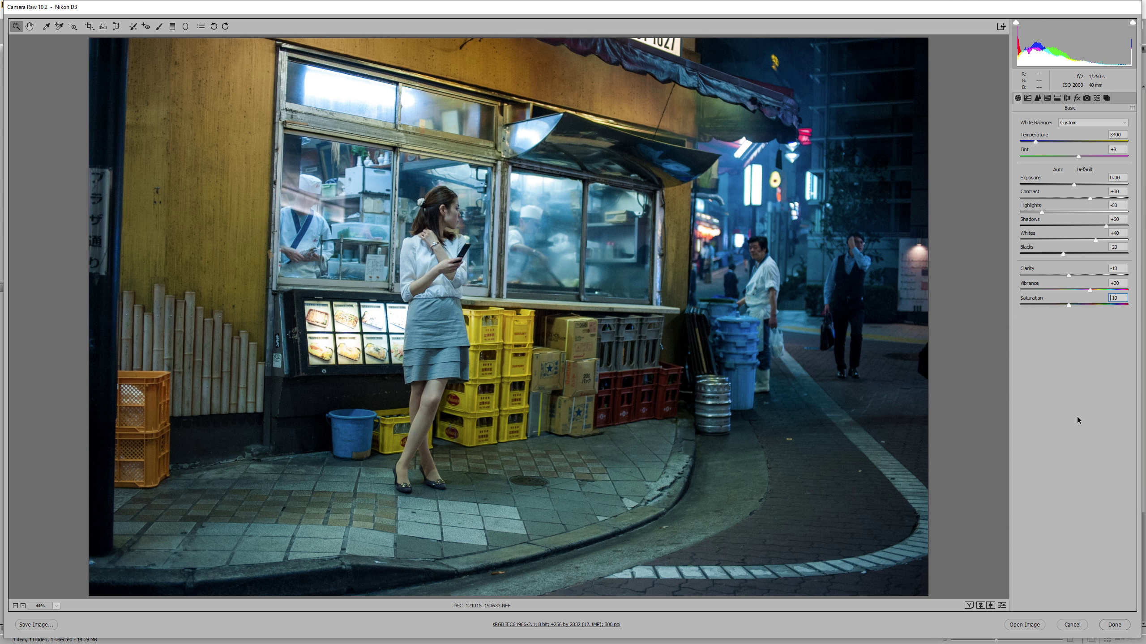
Step: Remove chromatic aberration and enable profile corrections, choosing the Voigtlander SL II 40mm f/2 lens model
key("ctrl+alt+3")
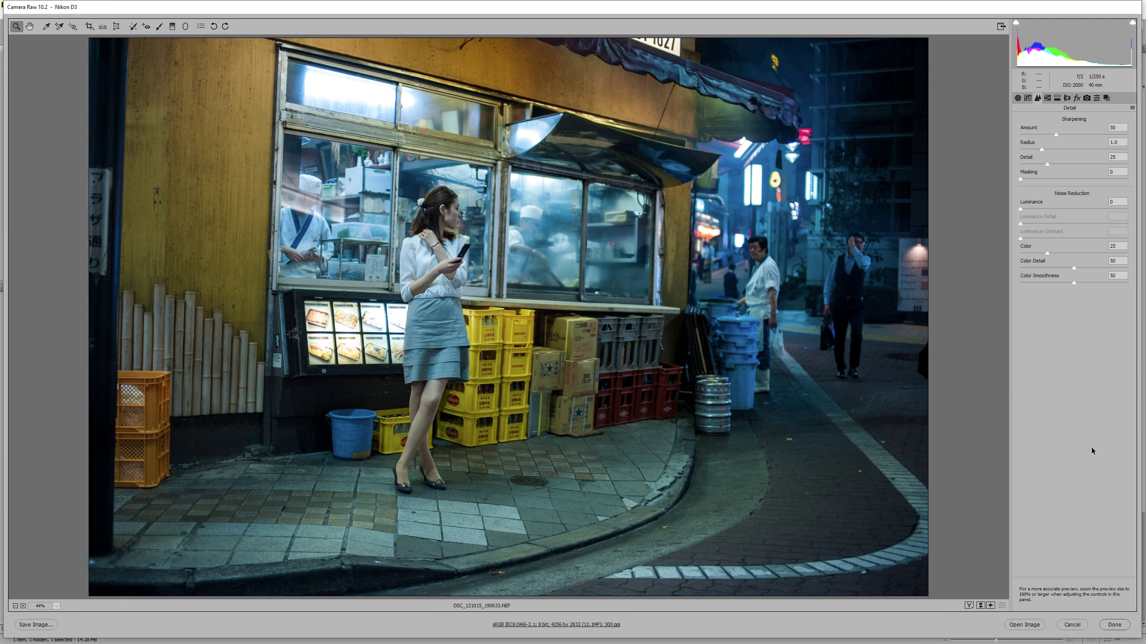
key("ctrl+alt+6")
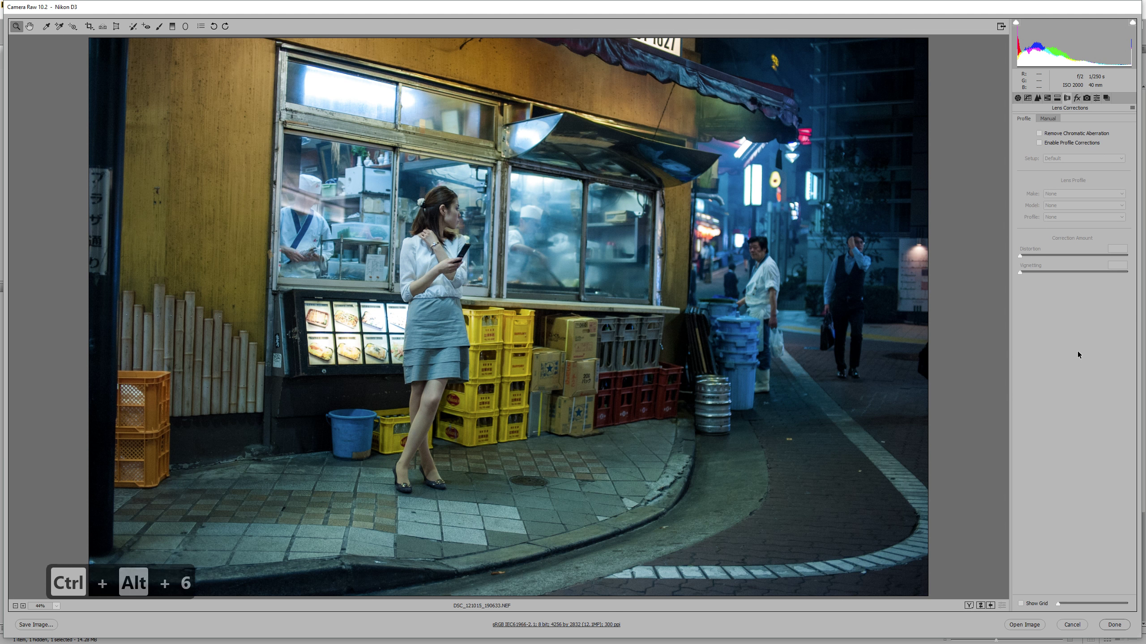
left_click(1060, 135)
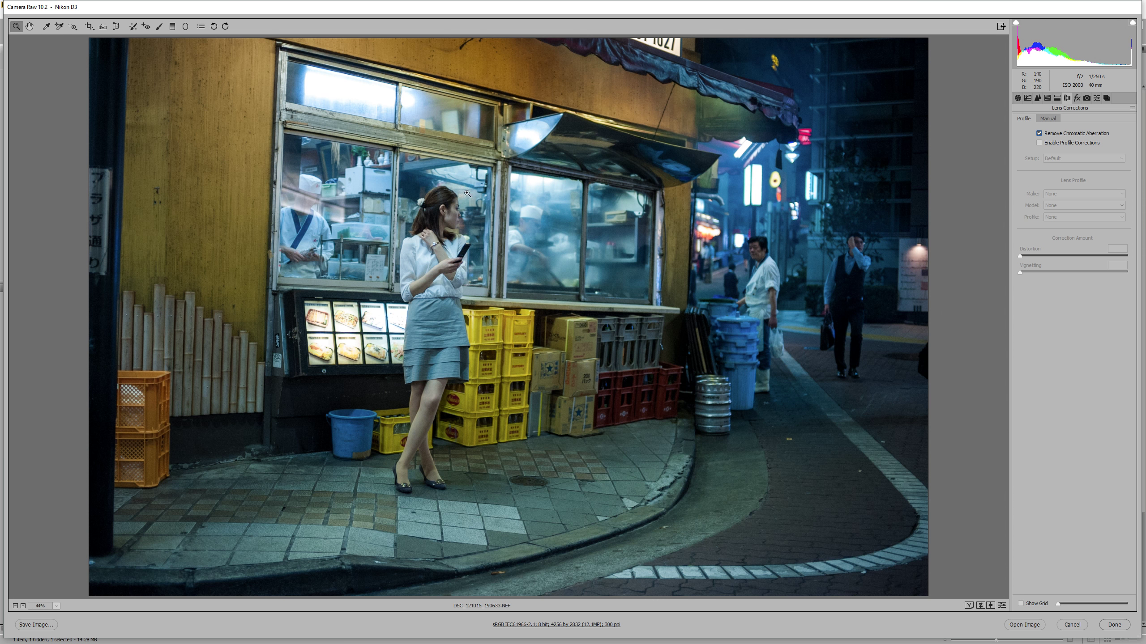
left_click(1065, 142)
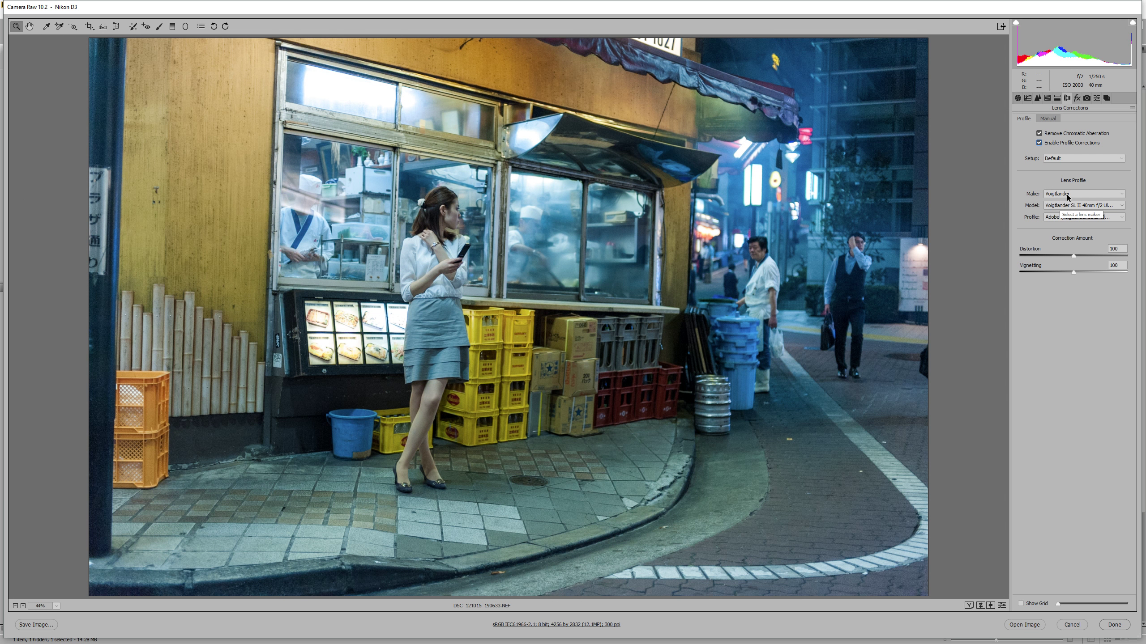
left_click(1066, 204)
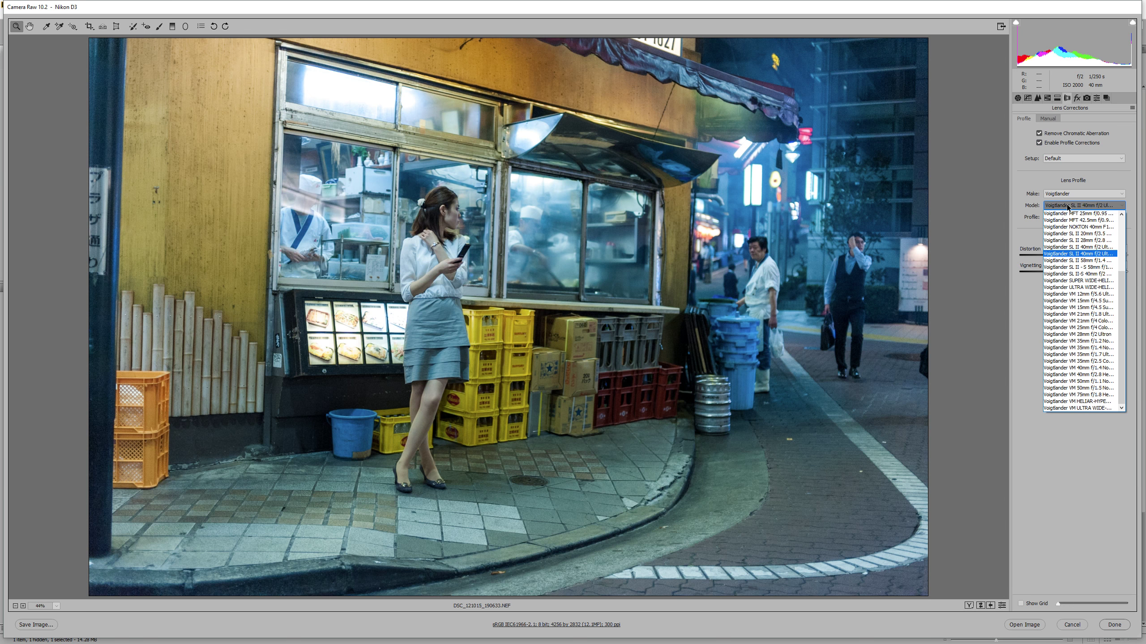
left_click(1064, 248)
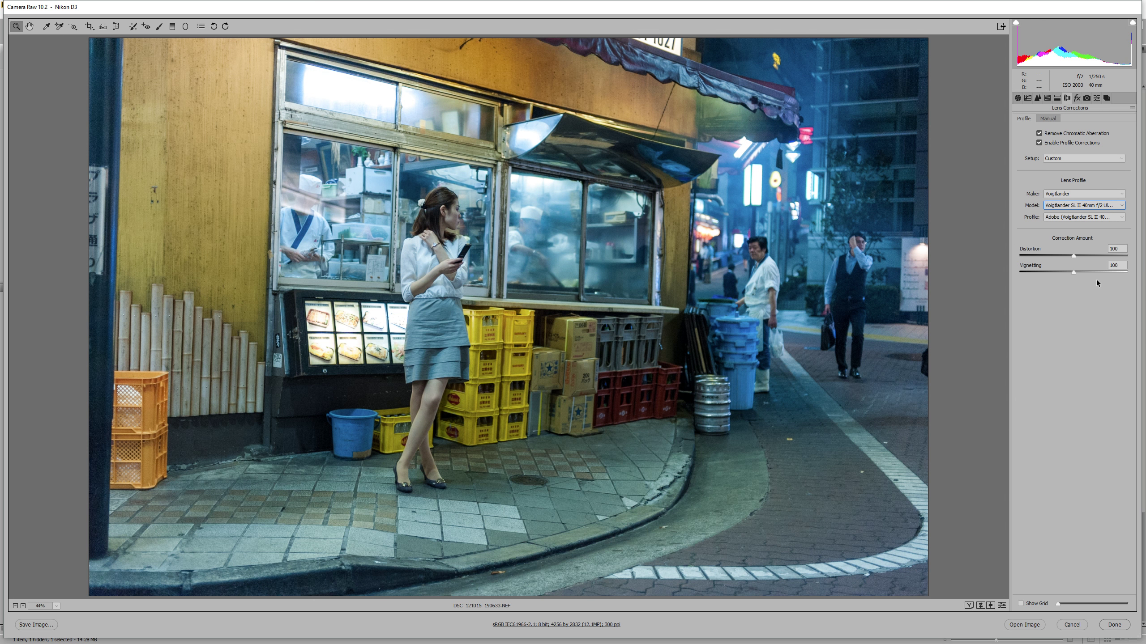
Step: Set the lens profile's Vignetting correction amount to 0
left_click_drag(1074, 272, 1028, 271)
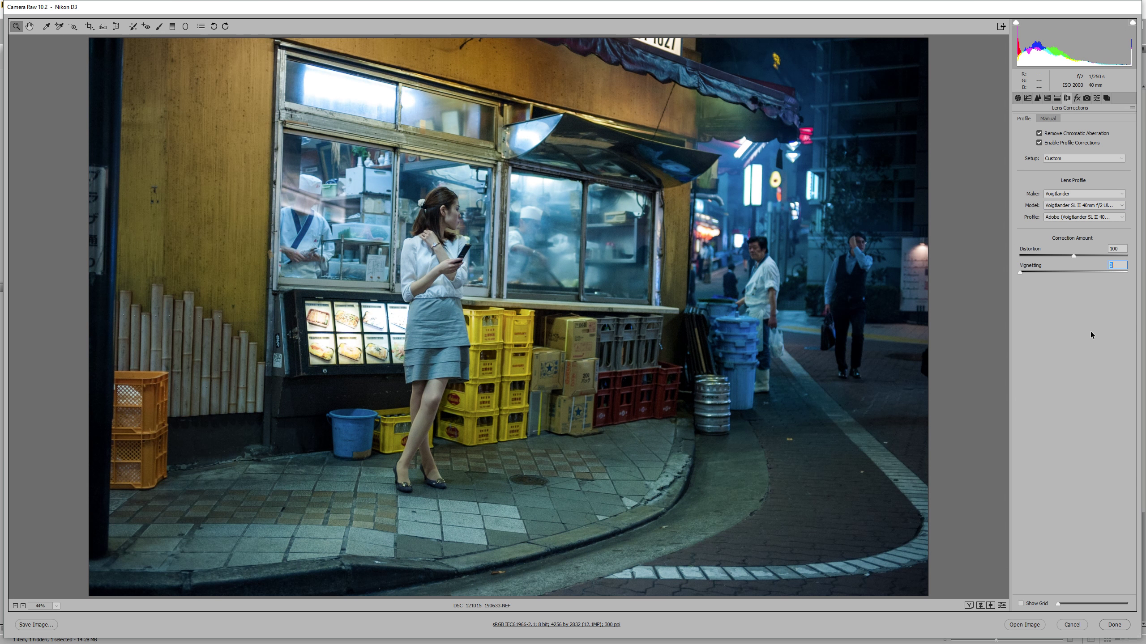
type("0")
key("Return")
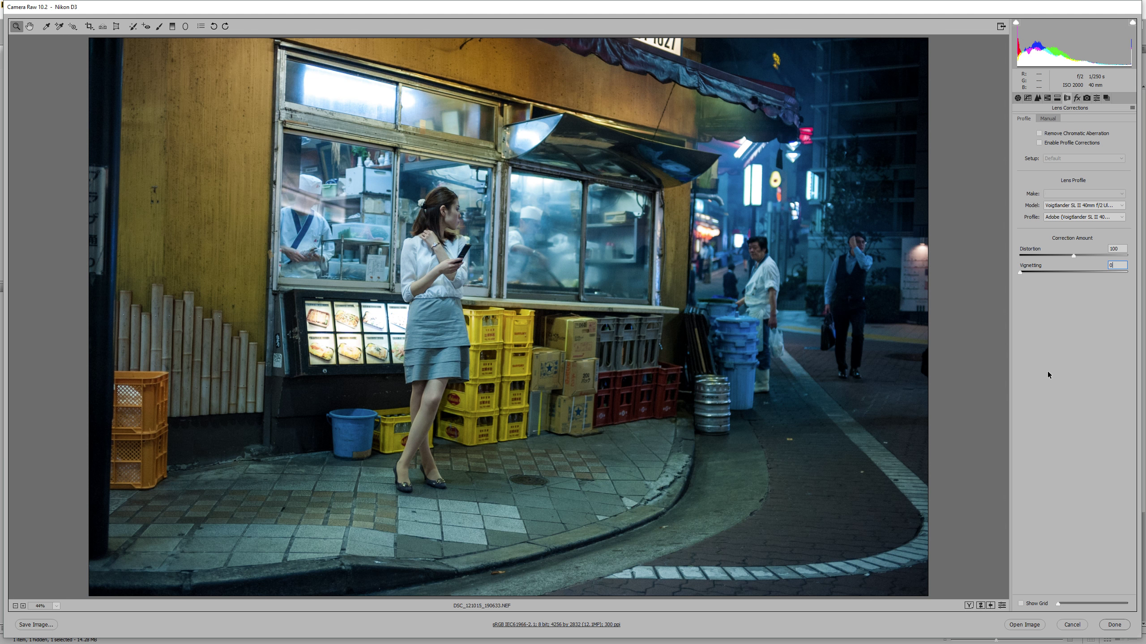
Step: Compare the photo repeatedly with and without the lens corrections, leaving the corrections switched on
key("p")
key("p")
key("p")
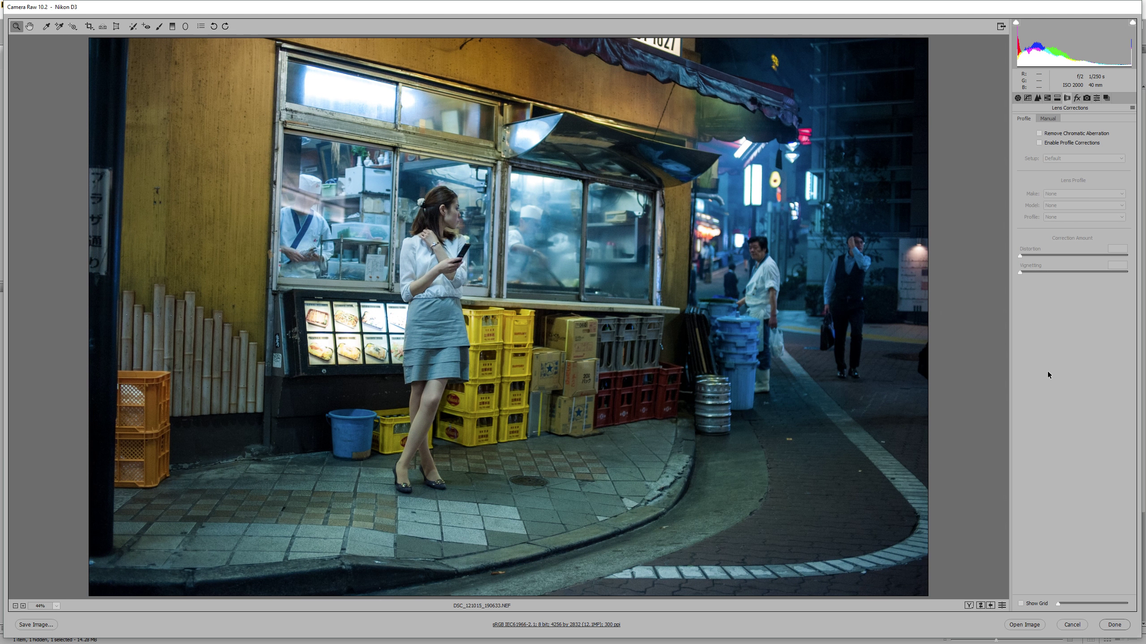
key("p")
key("p")
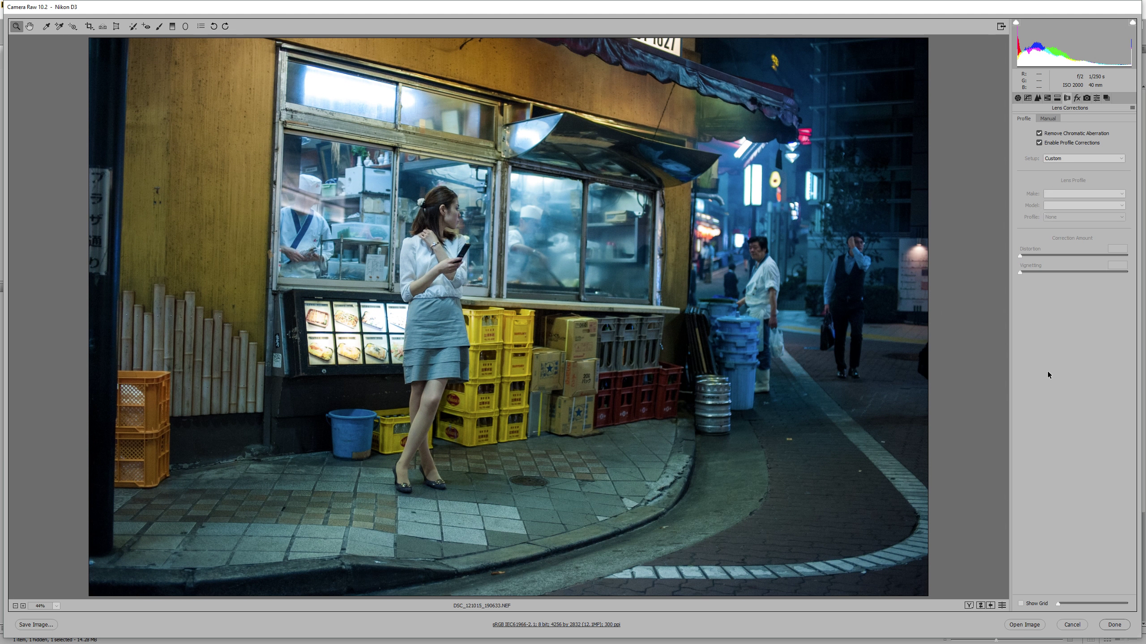
key("p")
key("p")
key("p")
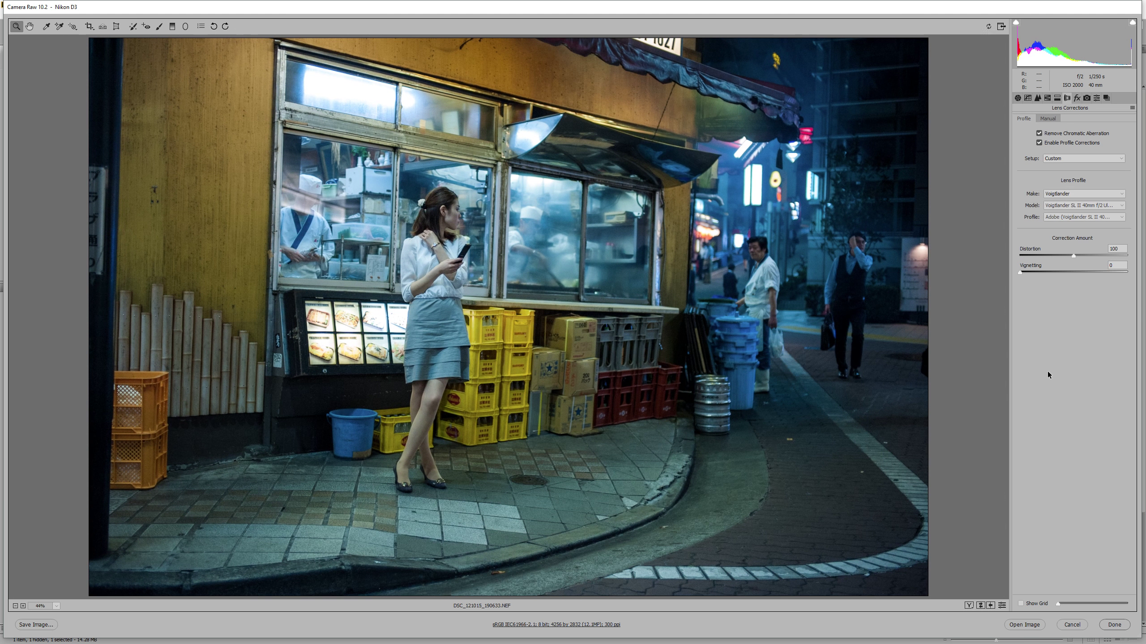
key("p")
key("p")
key("p")
key("p")
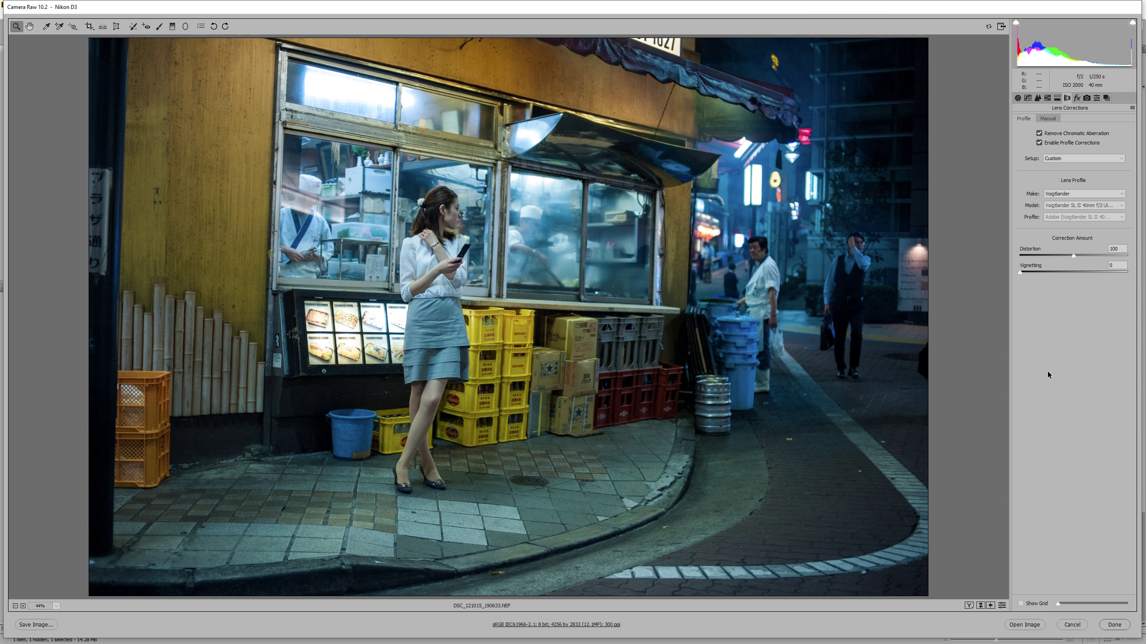
key("p")
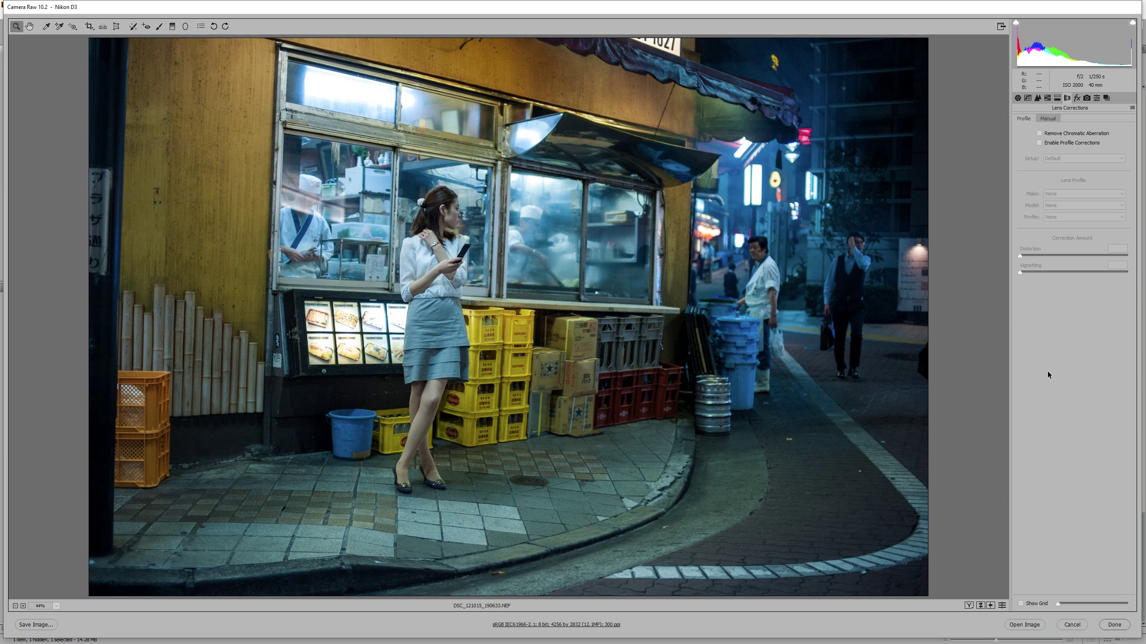
key("p")
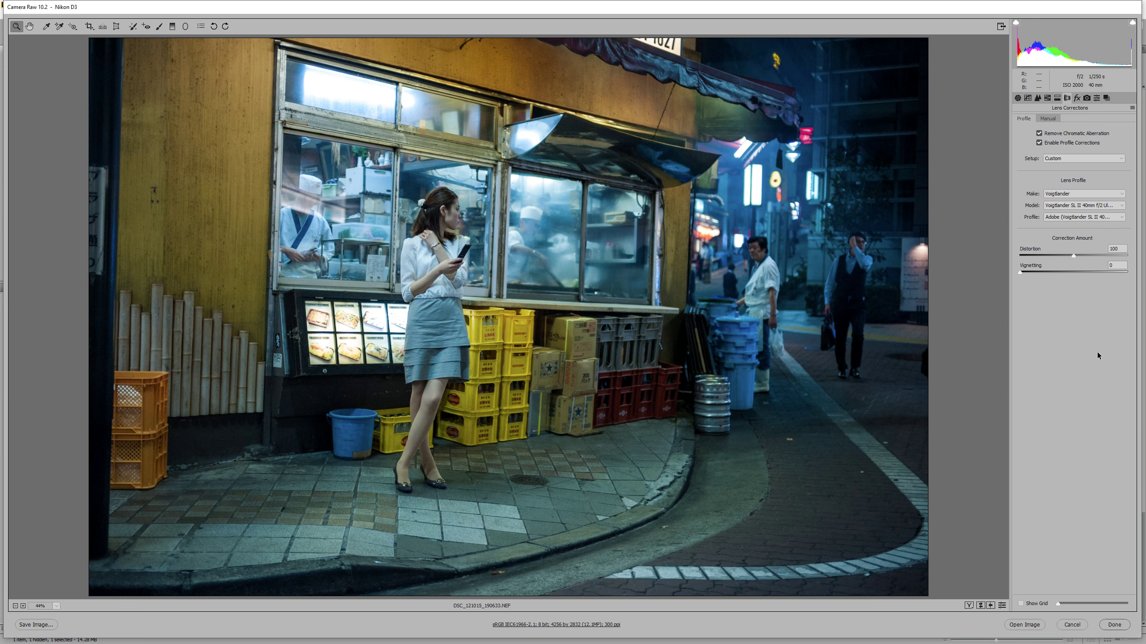
Step: In Camera Calibration, try a Shadows Tint of +20 and compare the photo with and without it
key("ctrl+alt+8")
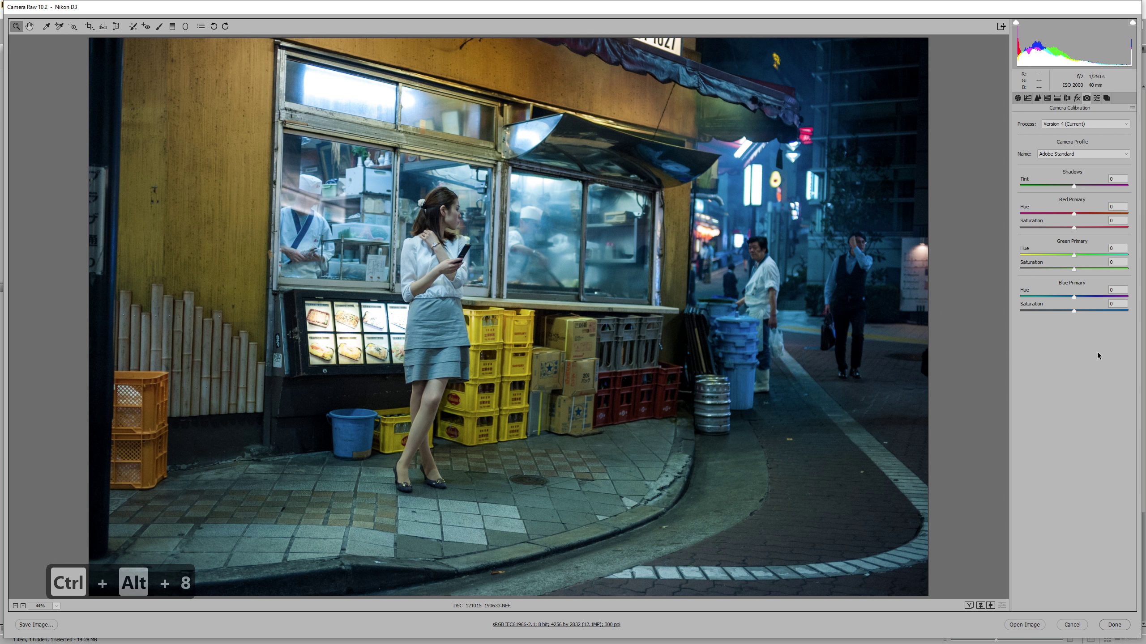
key("Tab")
key("Tab")
key("Tab")
key("Tab")
key("Tab")
key("Tab")
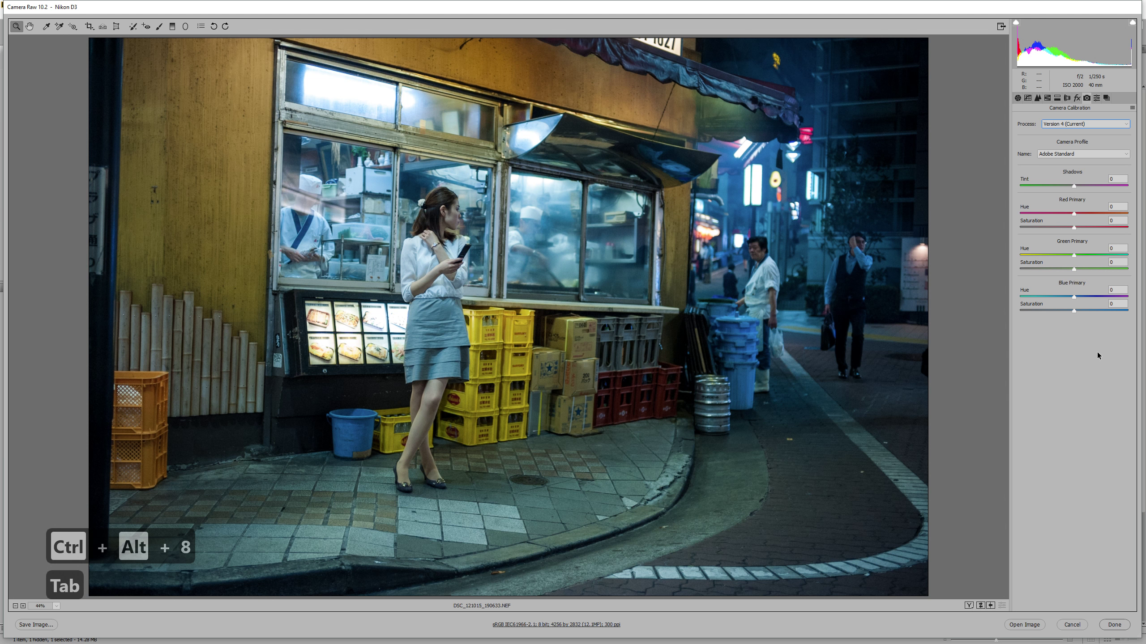
key("Tab")
key("Tab")
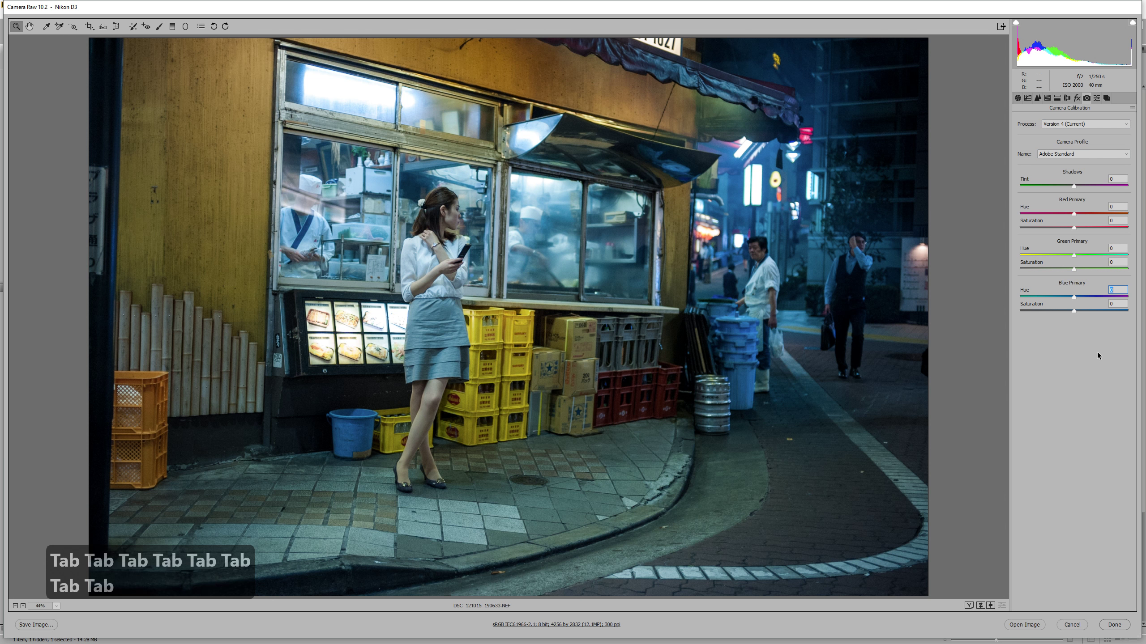
key("shift+Tab")
key("shift+Tab")
key("shift+Tab")
key("shift+Tab")
key("shift+Tab")
key("shift+Tab")
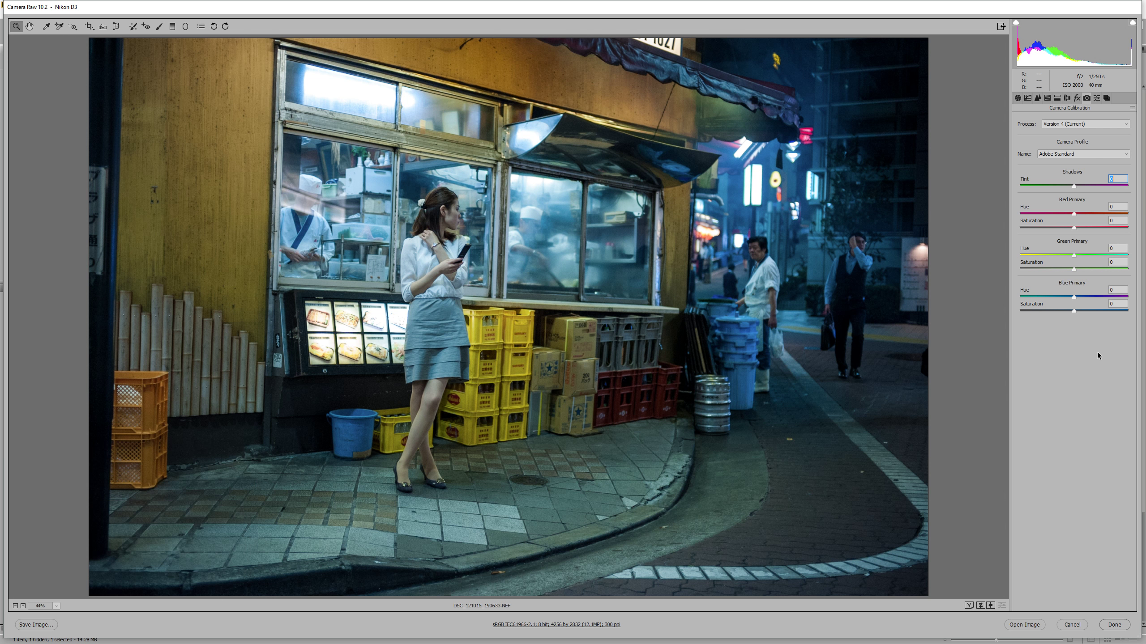
type("20")
key("ctrl+z")
key("ctrl+z")
key("ctrl+z")
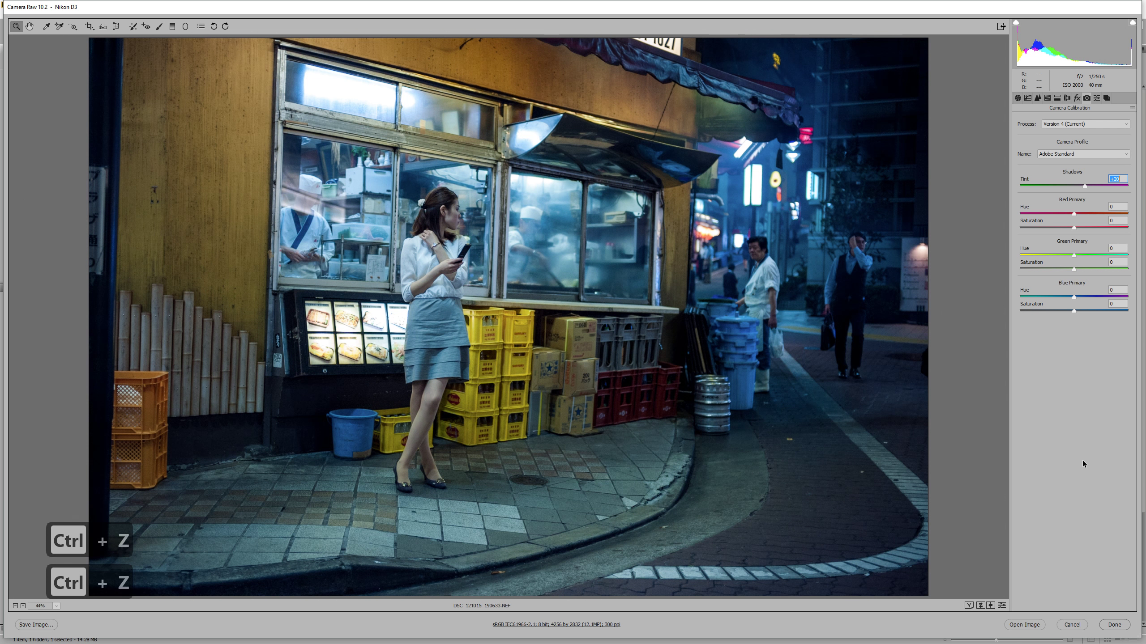
Step: Reduce the Shadows Tint to +10 and compare the photo with and without the change
type("10")
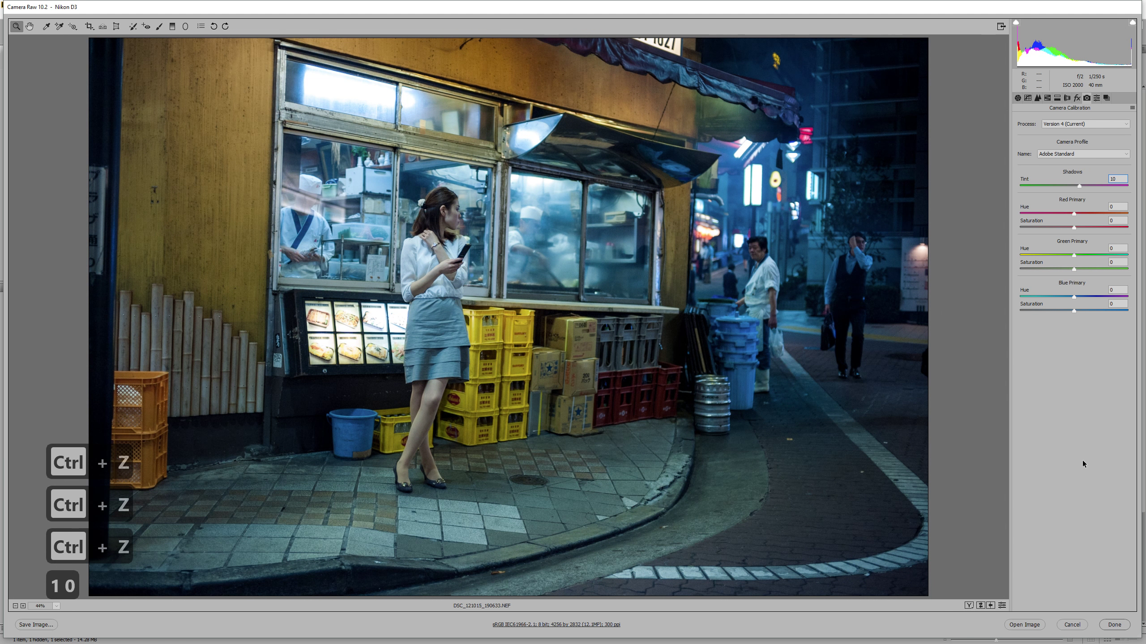
key("ctrl+z")
key("ctrl+z")
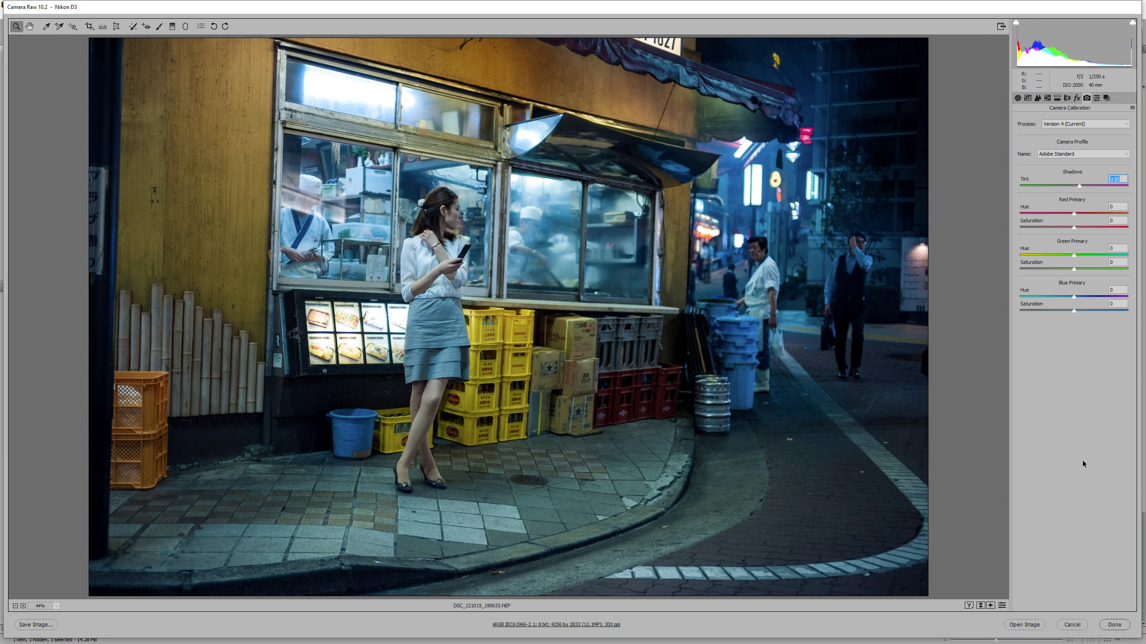
Step: Review the Basic, Lens Corrections and Camera Calibration settings applied to the photo, finishing on the Basic settings
key("ctrl+alt+1")
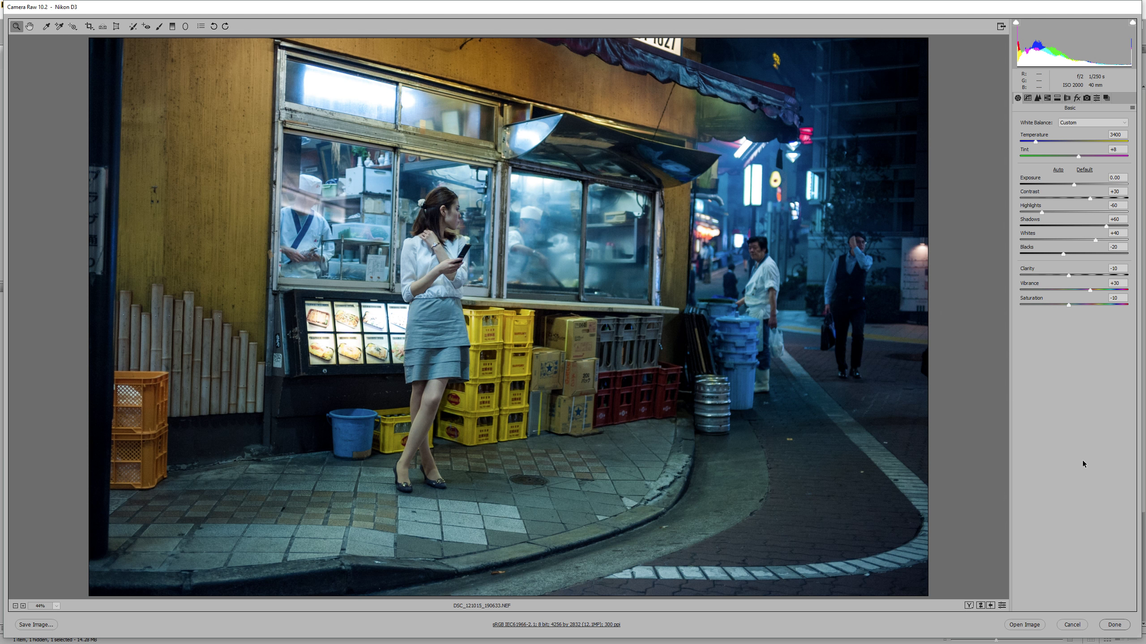
key("ctrl+alt+6")
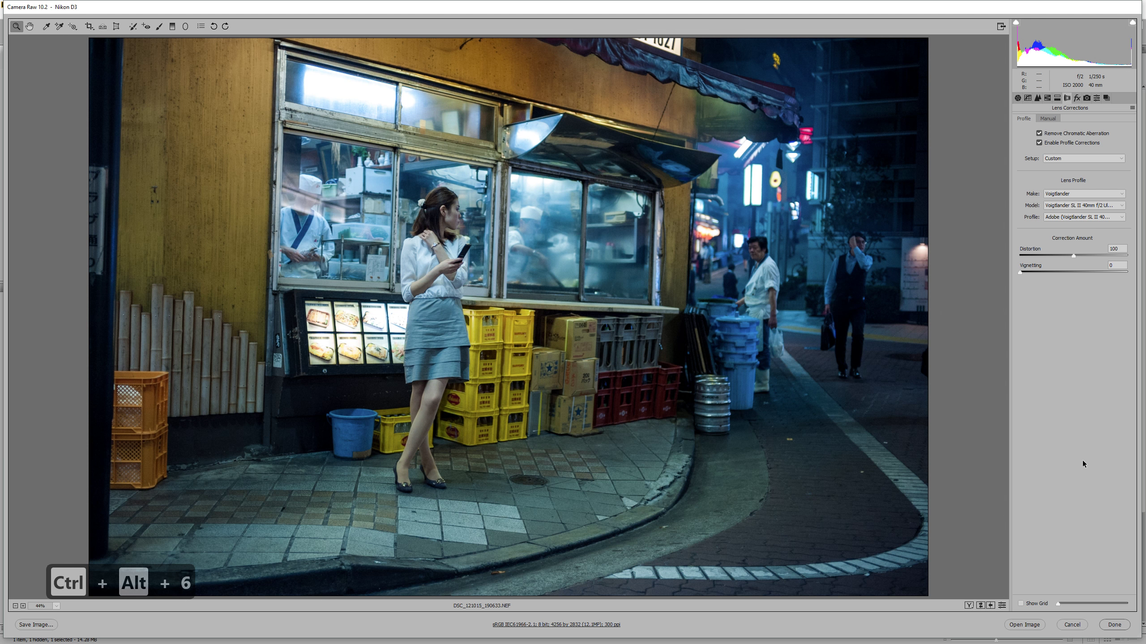
key("ctrl+alt+8")
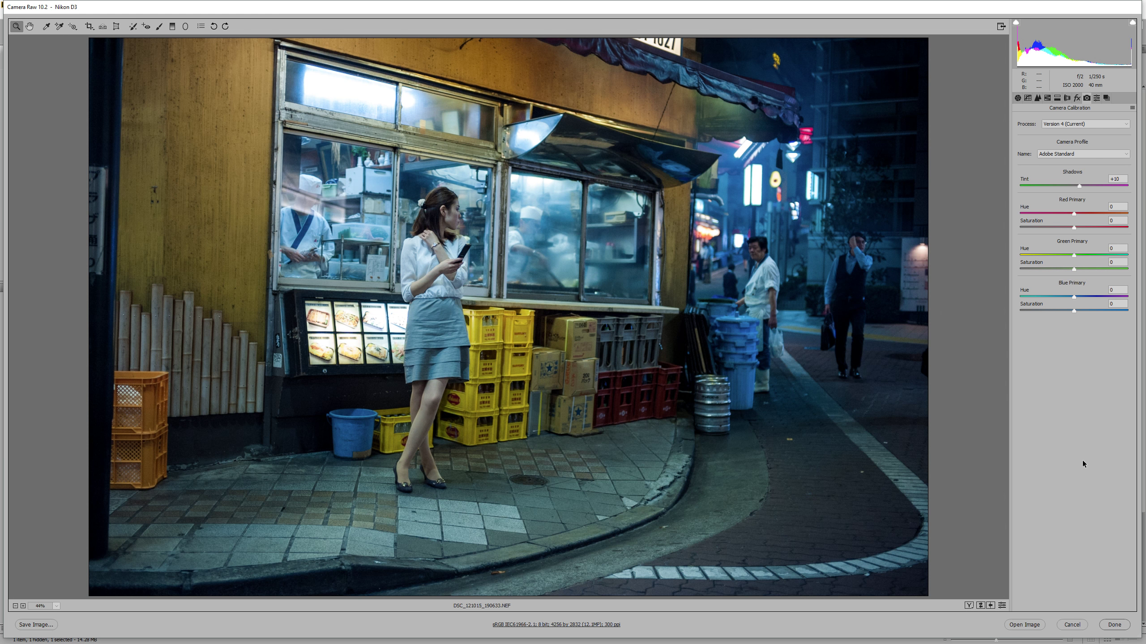
key("ctrl+alt+3")
key("ctrl+alt+2")
key("ctrl+alt+1")
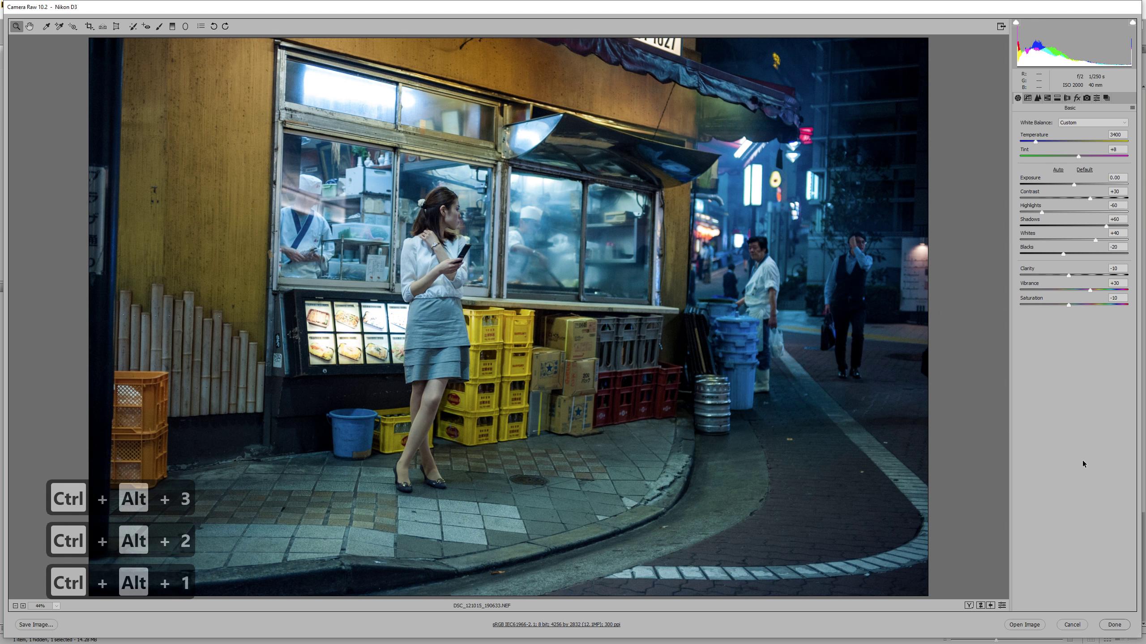
key("ctrl+alt+1")
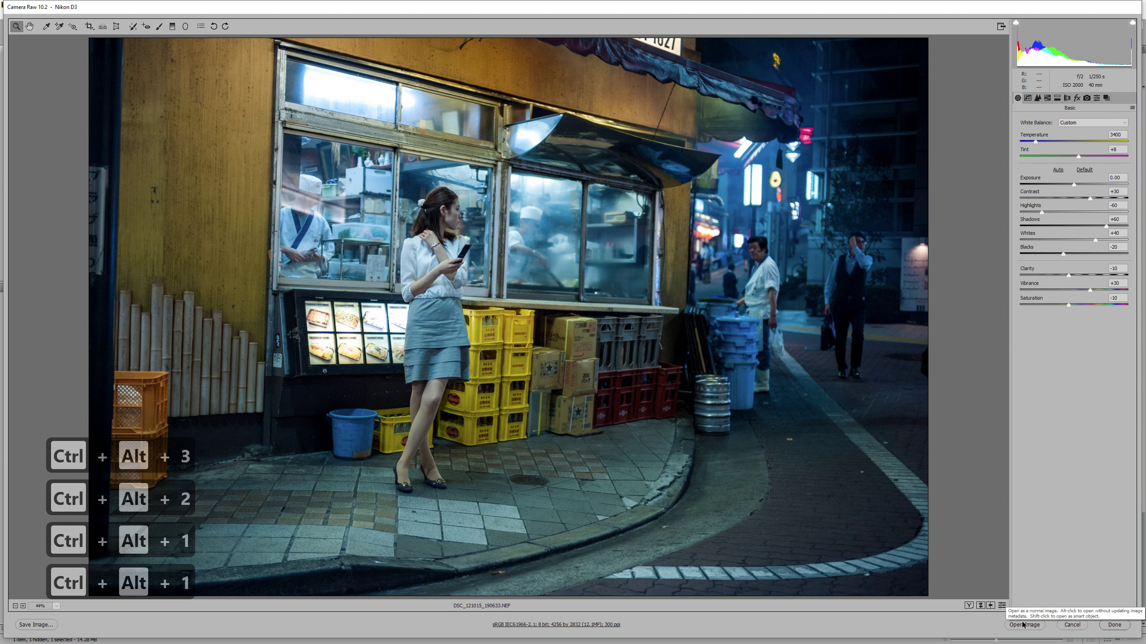
Step: Open the edited raw photo in Photoshop as a normal image, along with the unedited DSC_121015_190633 before.jpg
left_click(1114, 624)
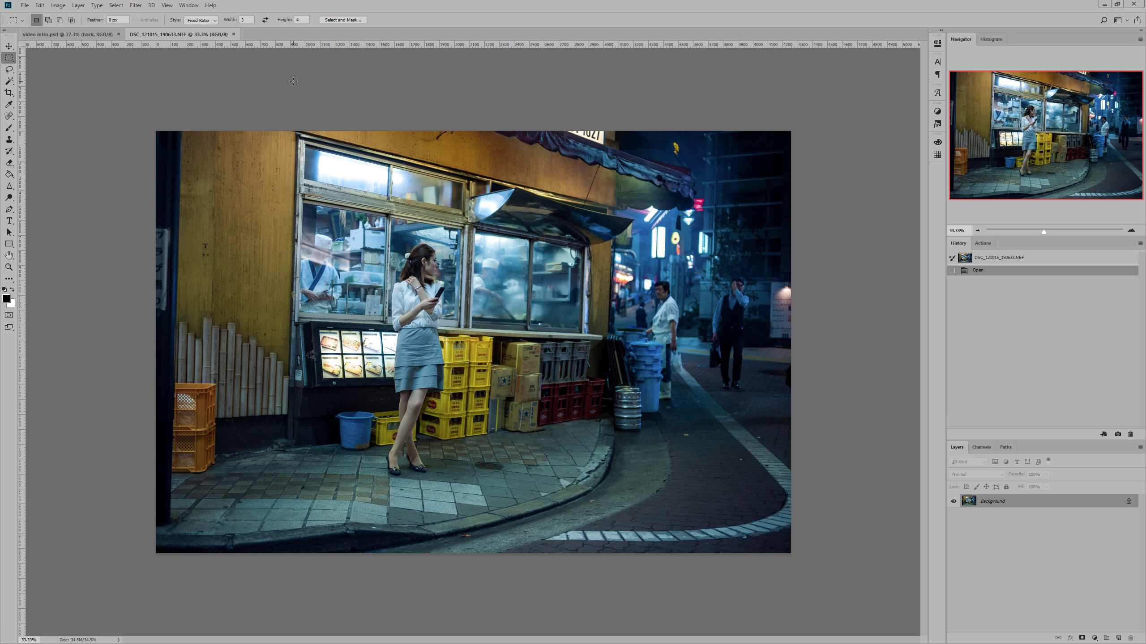
left_click(24, 5)
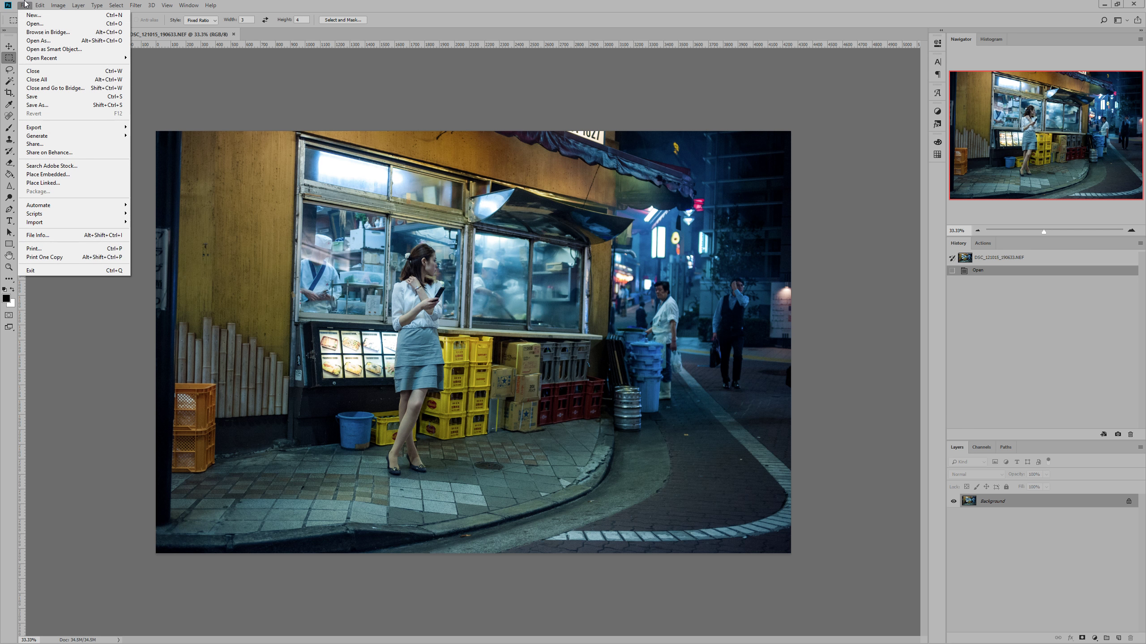
left_click(29, 23)
double_click(154, 76)
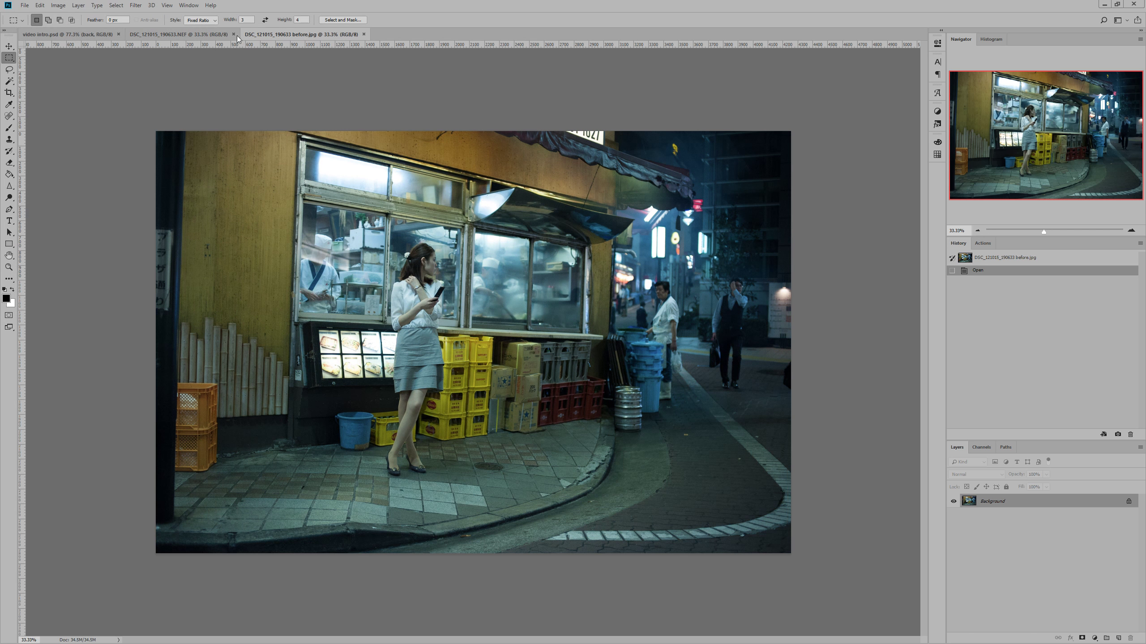
Step: Compare the edited photo with the before image several times, finishing on the video intro.psd title document
left_click(210, 34)
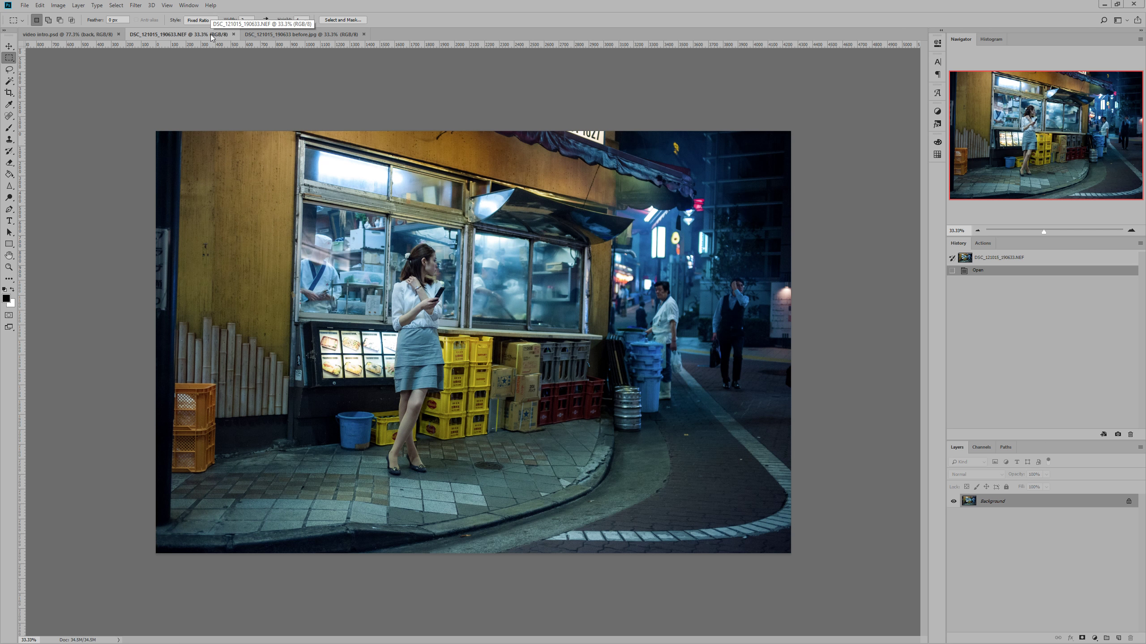
left_click(253, 34)
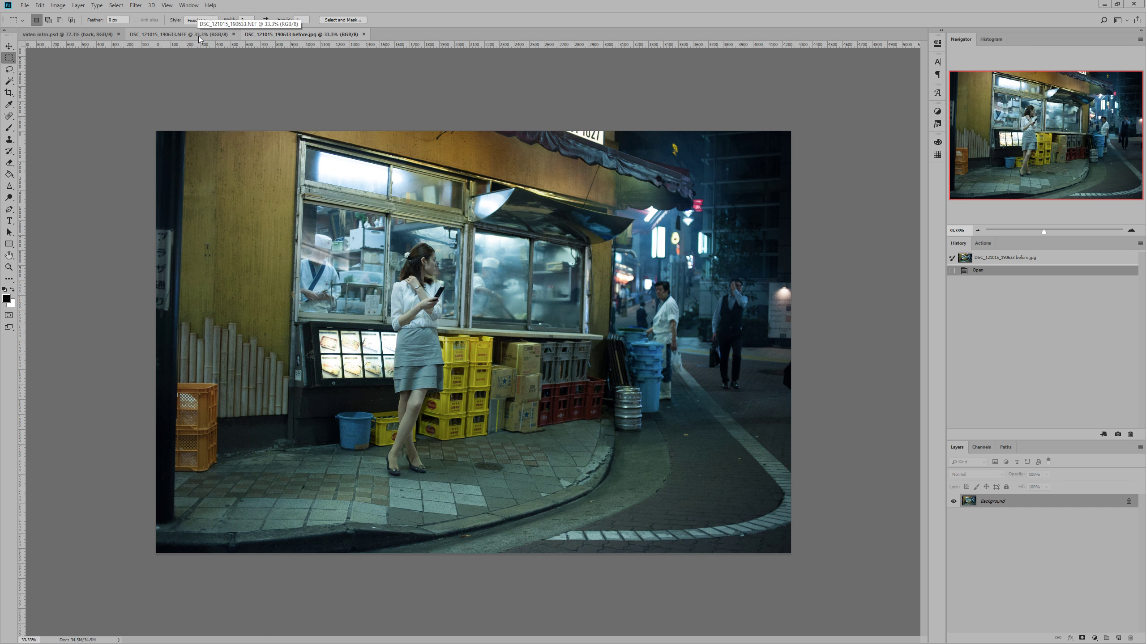
left_click(198, 36)
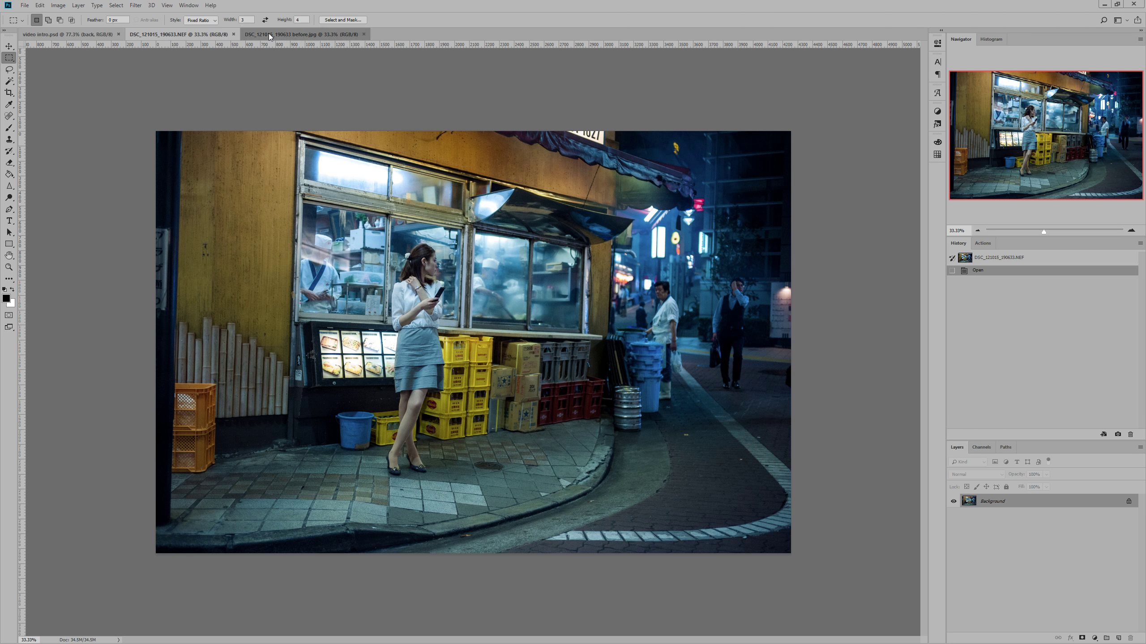
left_click(269, 35)
left_click(200, 34)
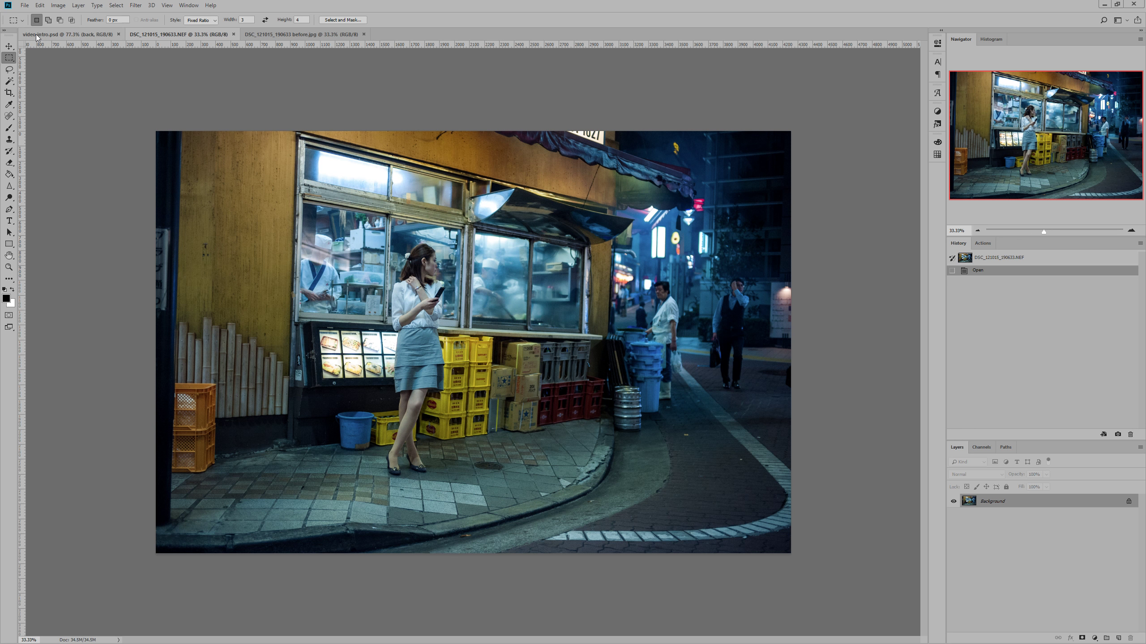
left_click(68, 35)
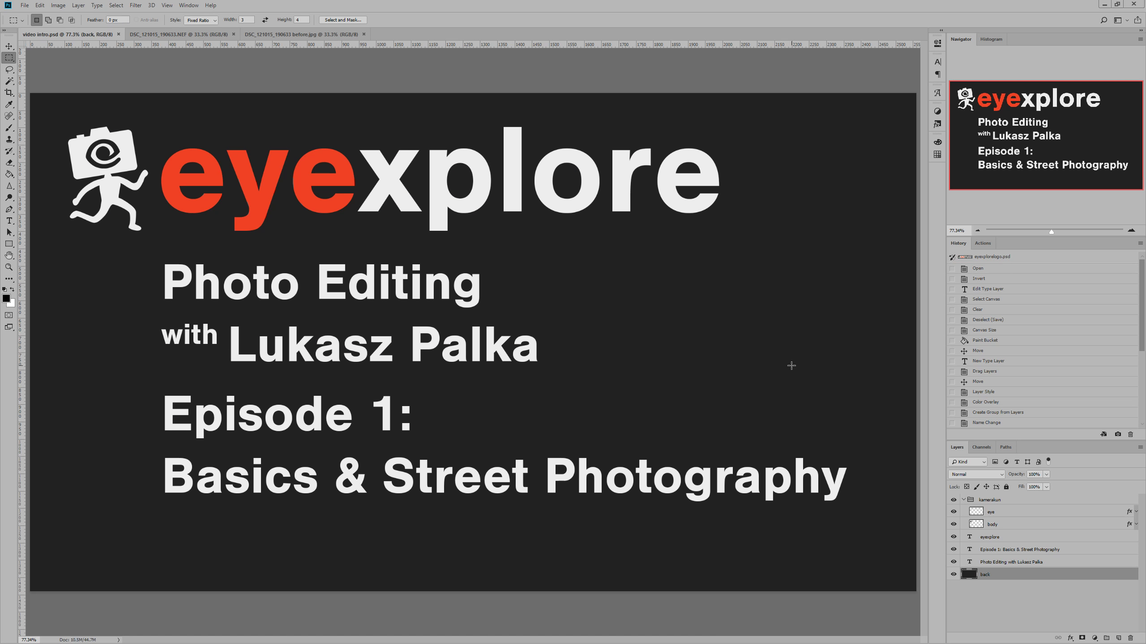